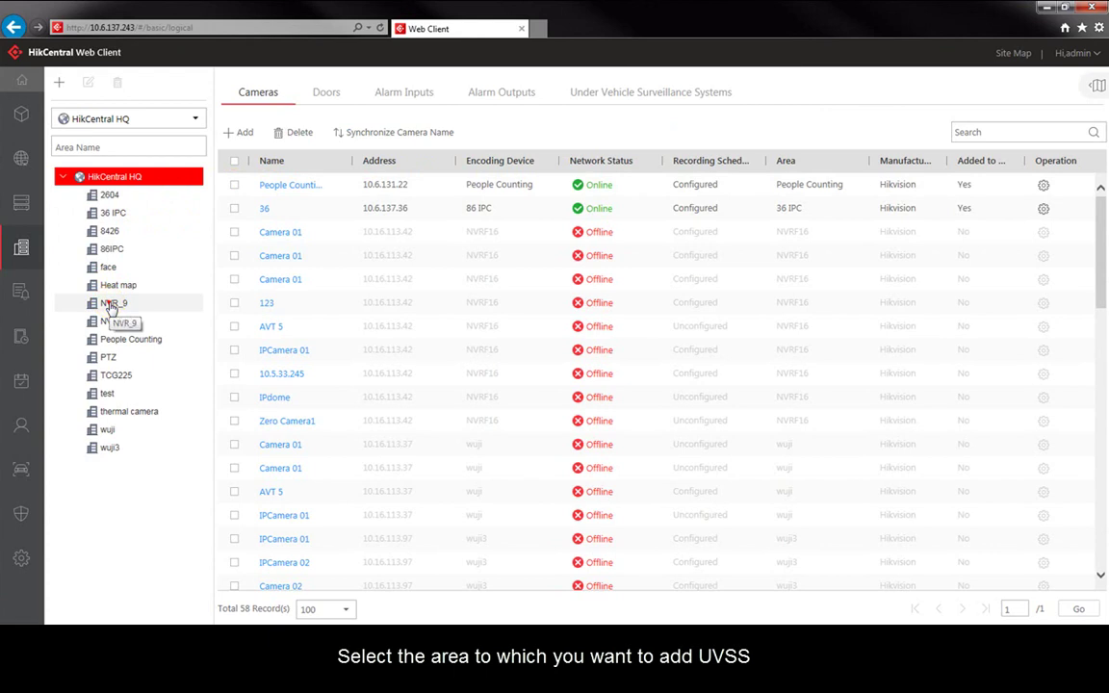
# Step: Select the NVR_9 area in Logical View to list its five cameras
pyautogui.click(110, 302)
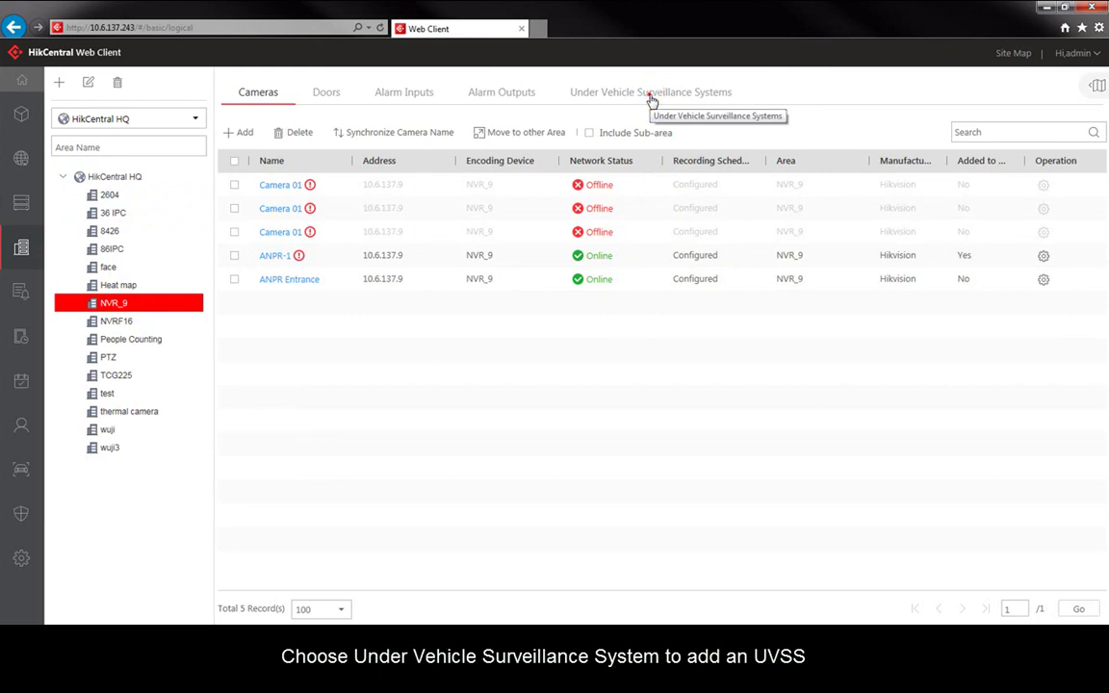
# Step: Add a UVSS to NVR_9 with IP 10.20.129.12, port 8000, alias test and the admin password
pyautogui.click(652, 97)
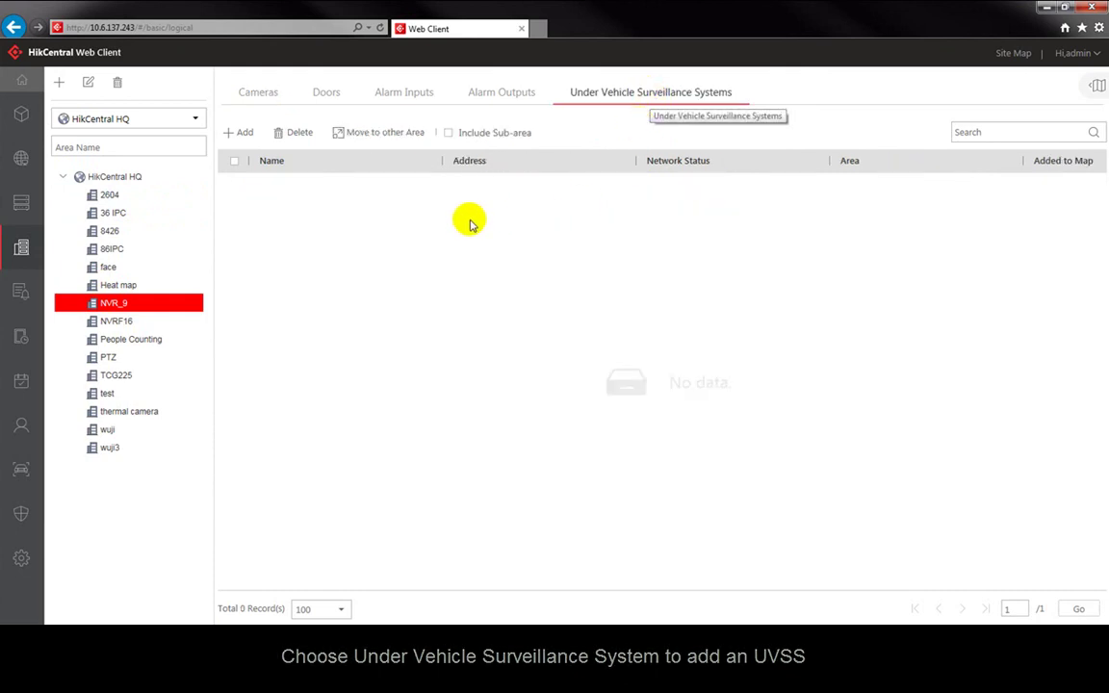
pyautogui.click(244, 137)
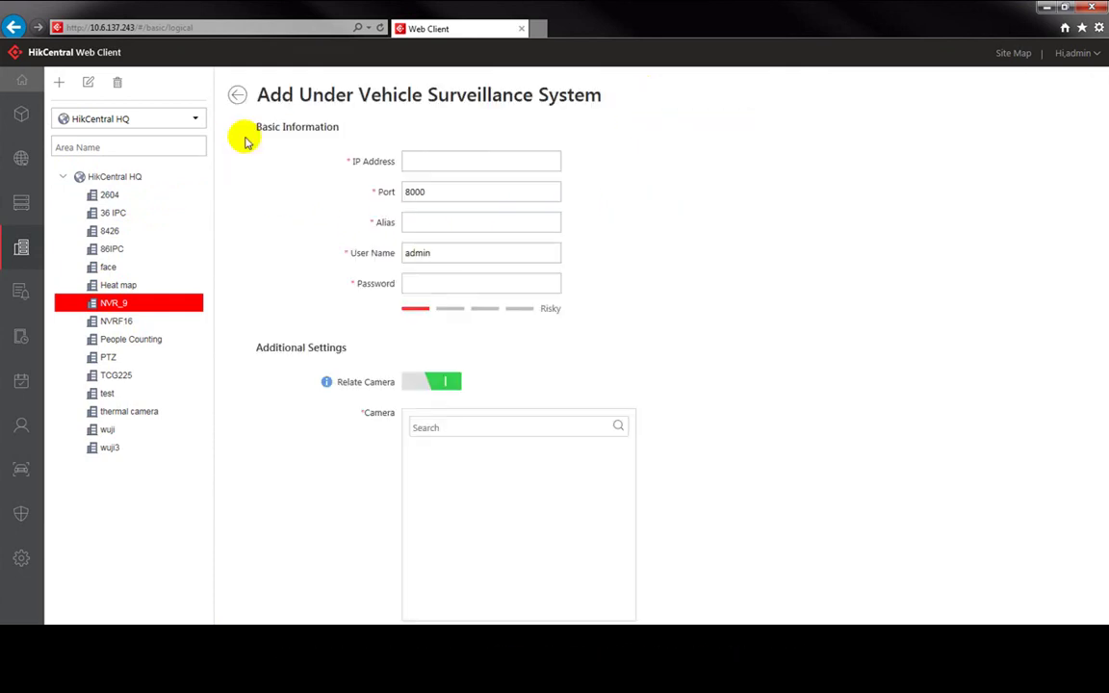
pyautogui.click(454, 166)
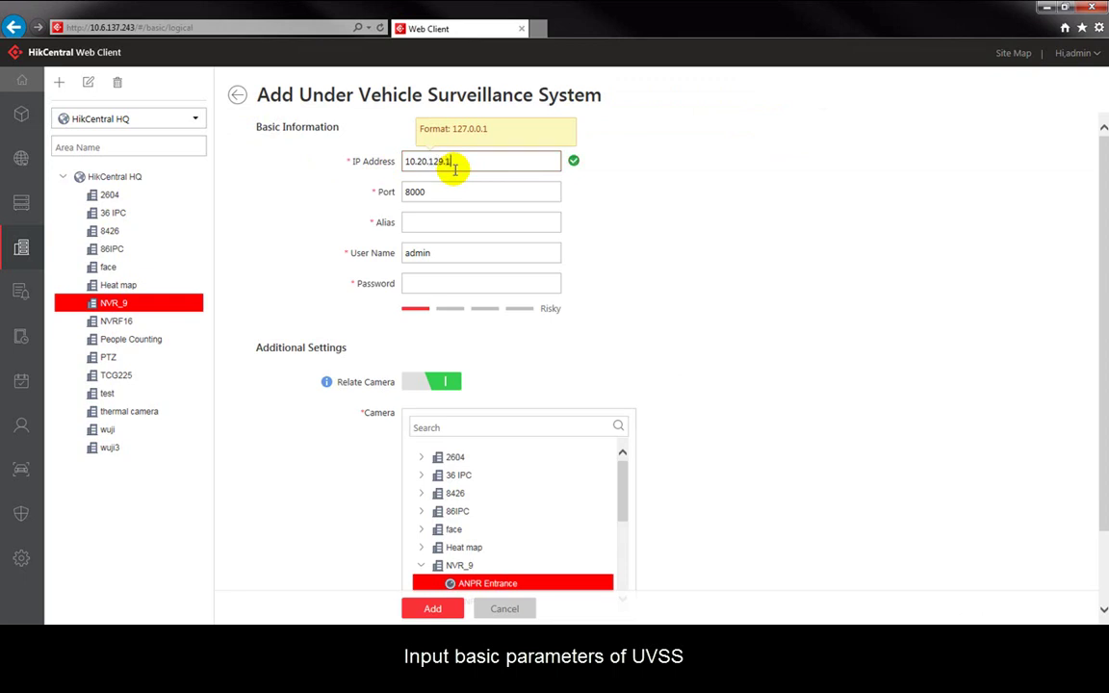
pyautogui.click(431, 229)
pyautogui.click(430, 229)
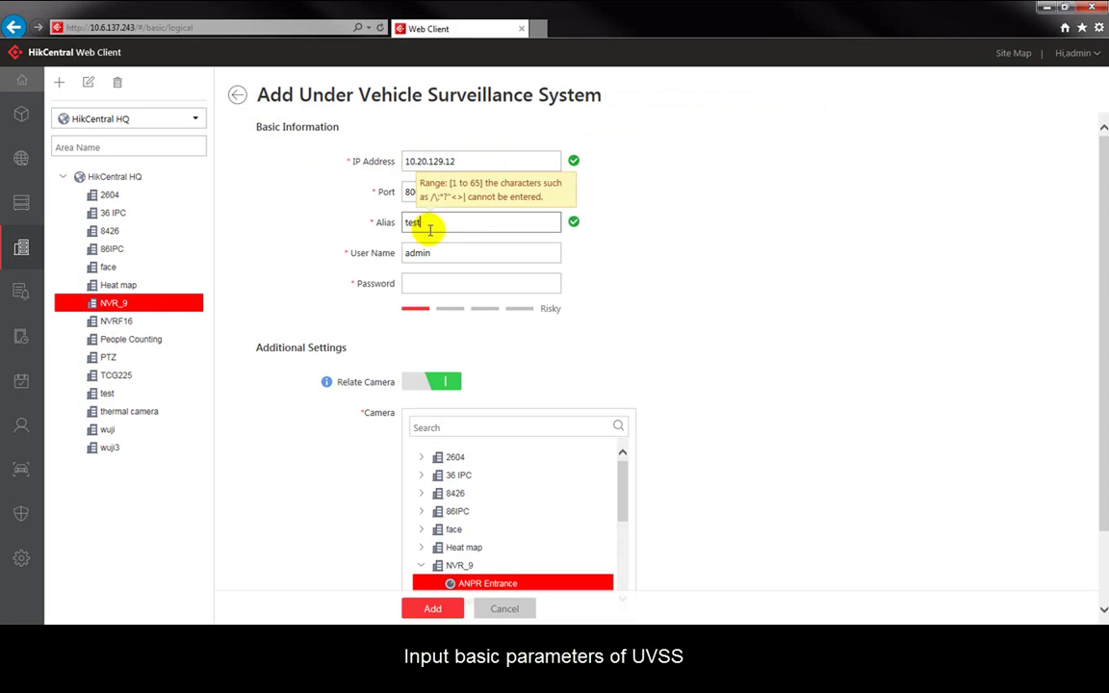
pyautogui.click(430, 283)
pyautogui.write('Ab')
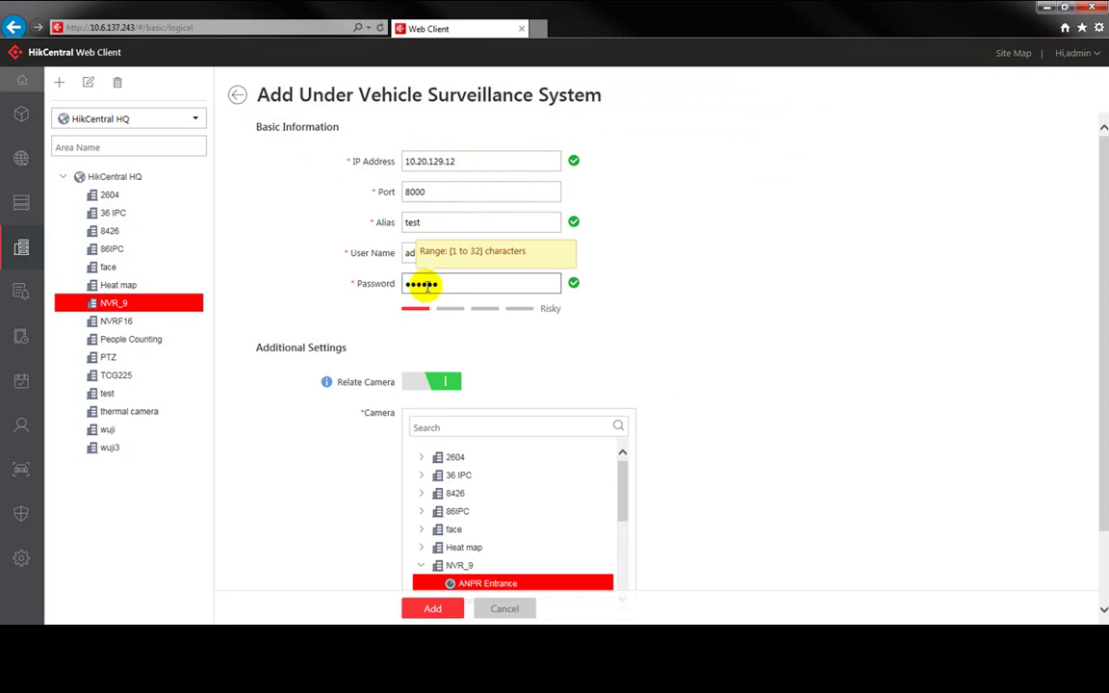
pyautogui.click(695, 348)
pyautogui.scroll(-2, 693, 346)
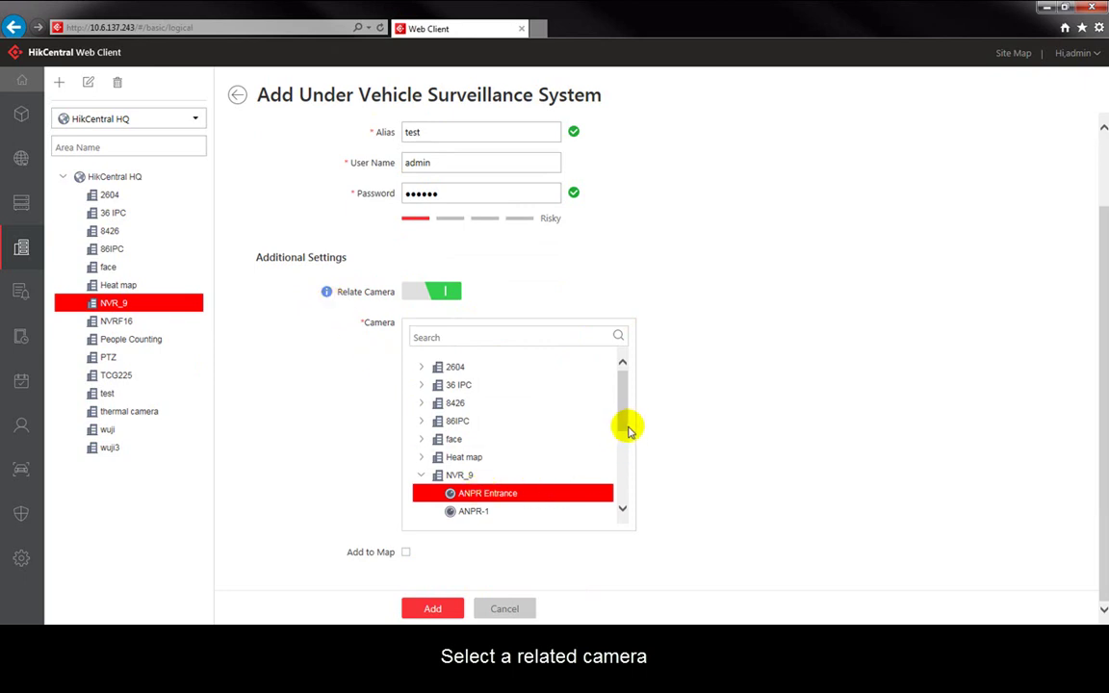
pyautogui.scroll(-1, 626, 421)
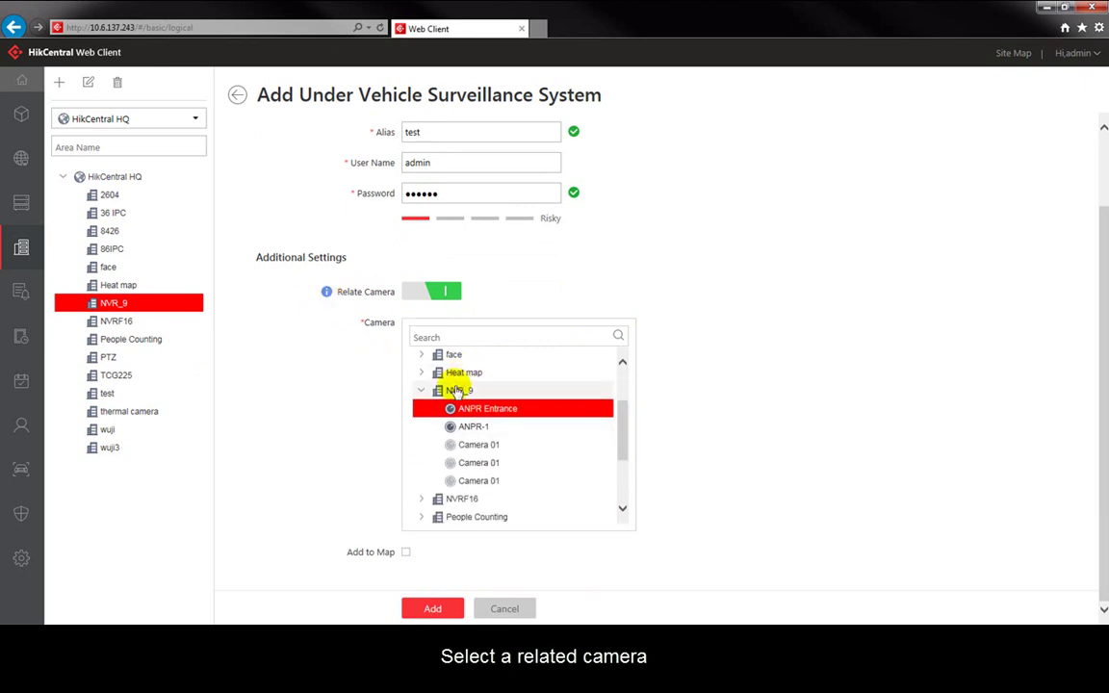
pyautogui.click(468, 427)
pyautogui.click(475, 415)
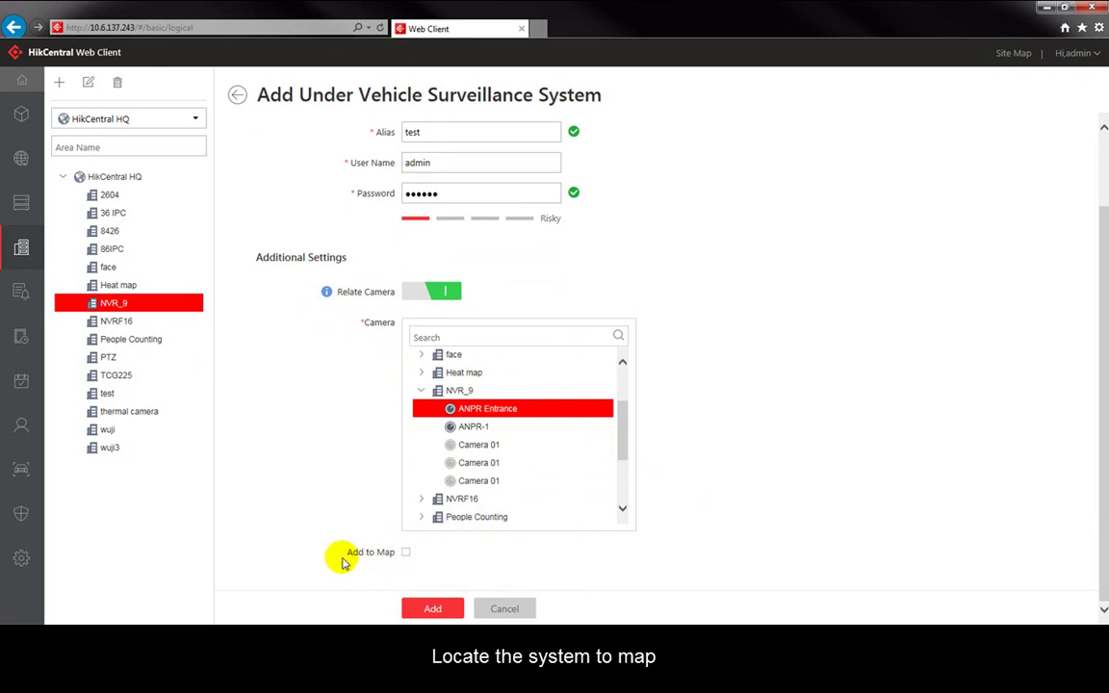
# Step: Save UVSS test with Add to Map, placing its marker on the Park floor plan
pyautogui.click(405, 553)
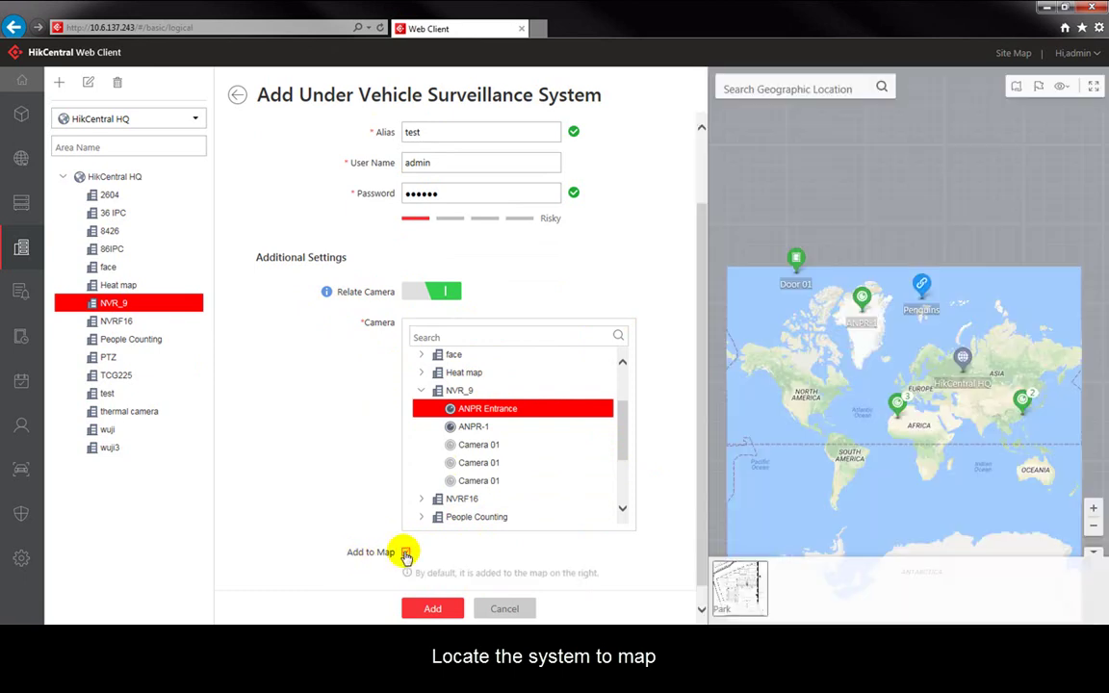
pyautogui.click(742, 602)
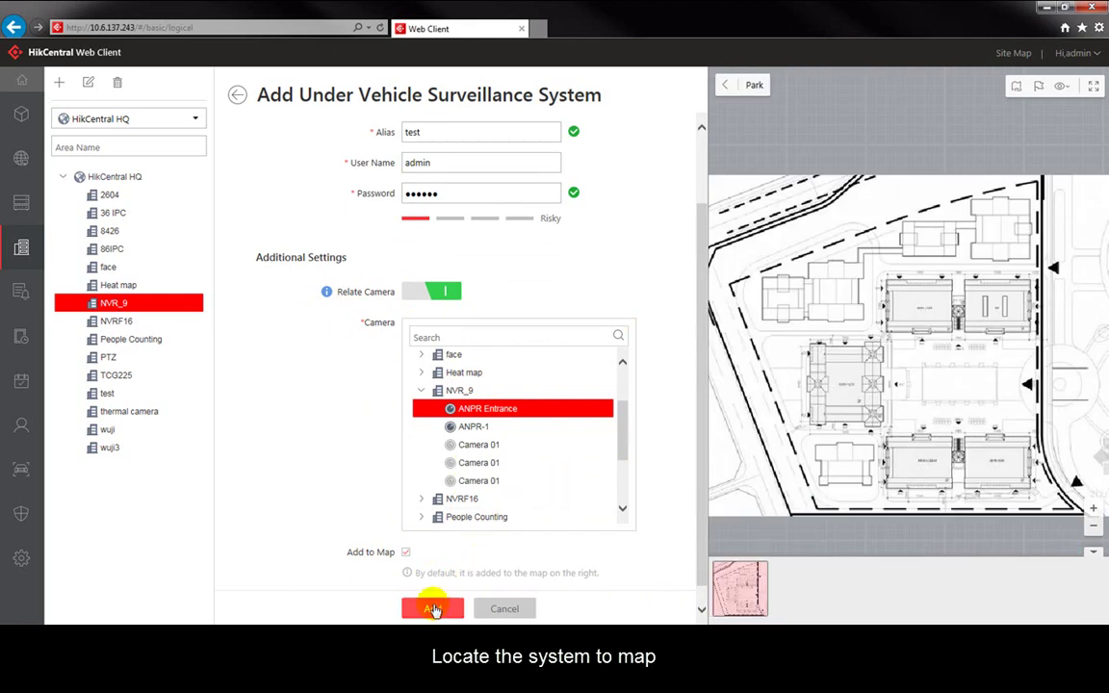
pyautogui.click(432, 608)
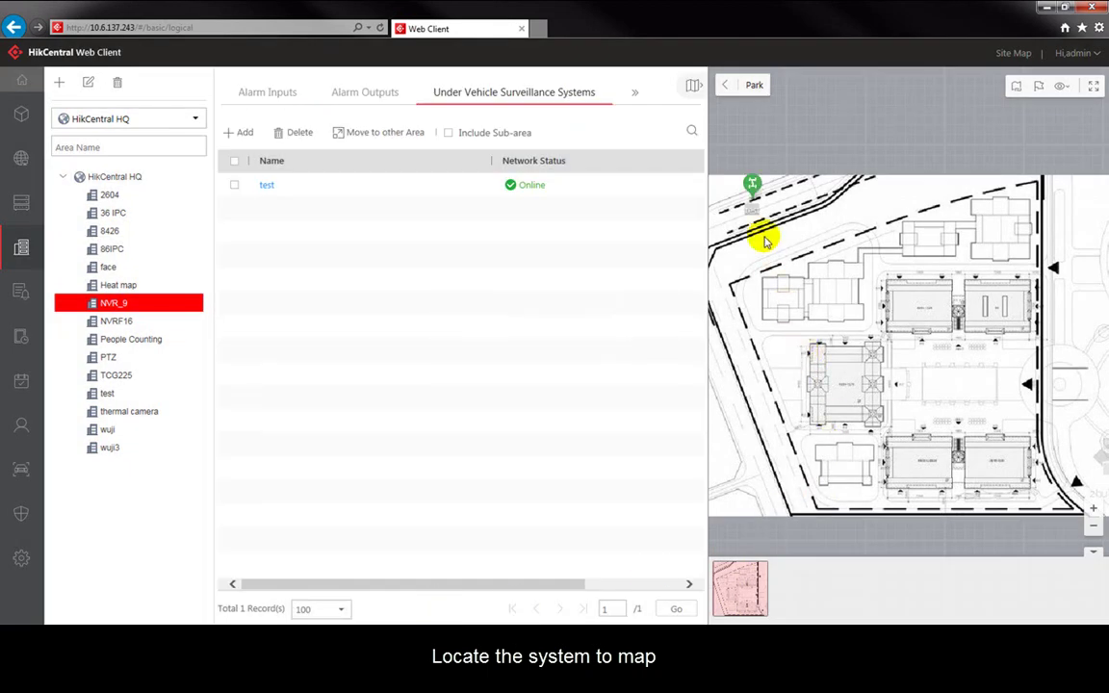
pyautogui.moveTo(754, 191); pyautogui.dragTo(800, 421)
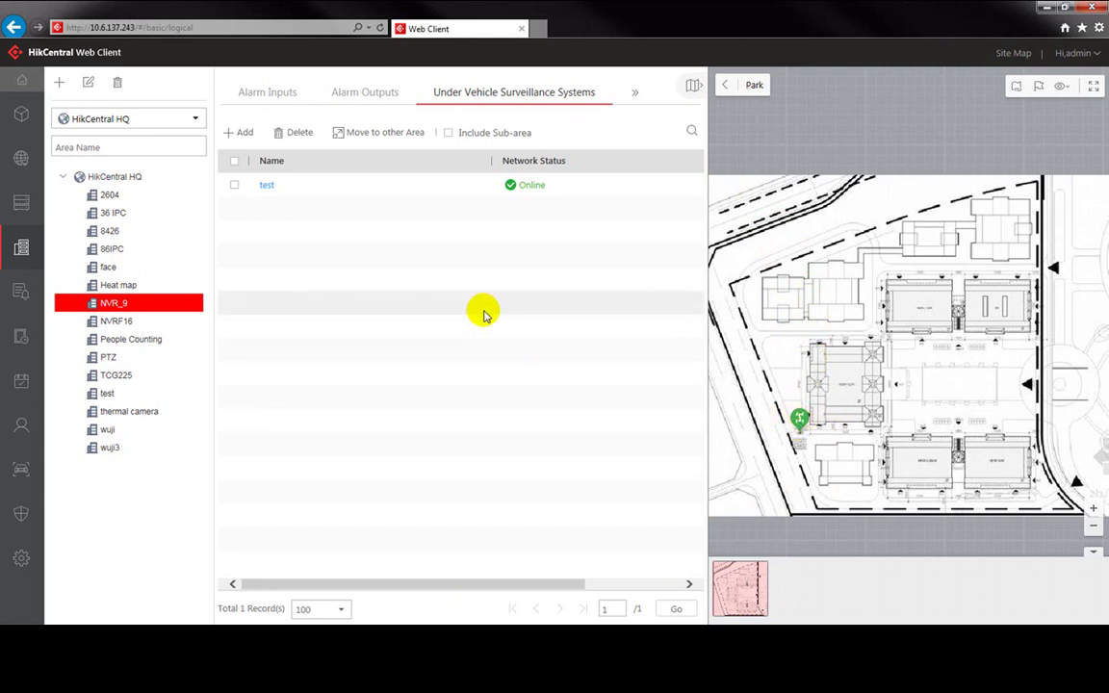
pyautogui.click(24, 83)
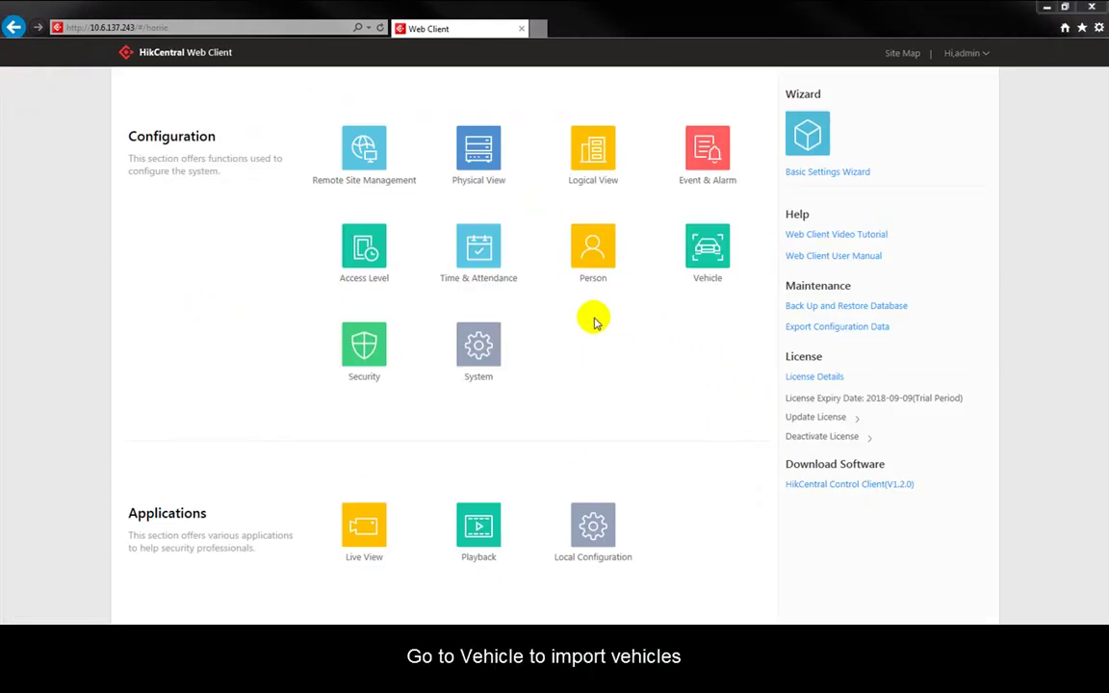
# Step: Open the Vehicle lists and show Blacklist3's vehicles A867V1 and D123B1
pyautogui.click(708, 252)
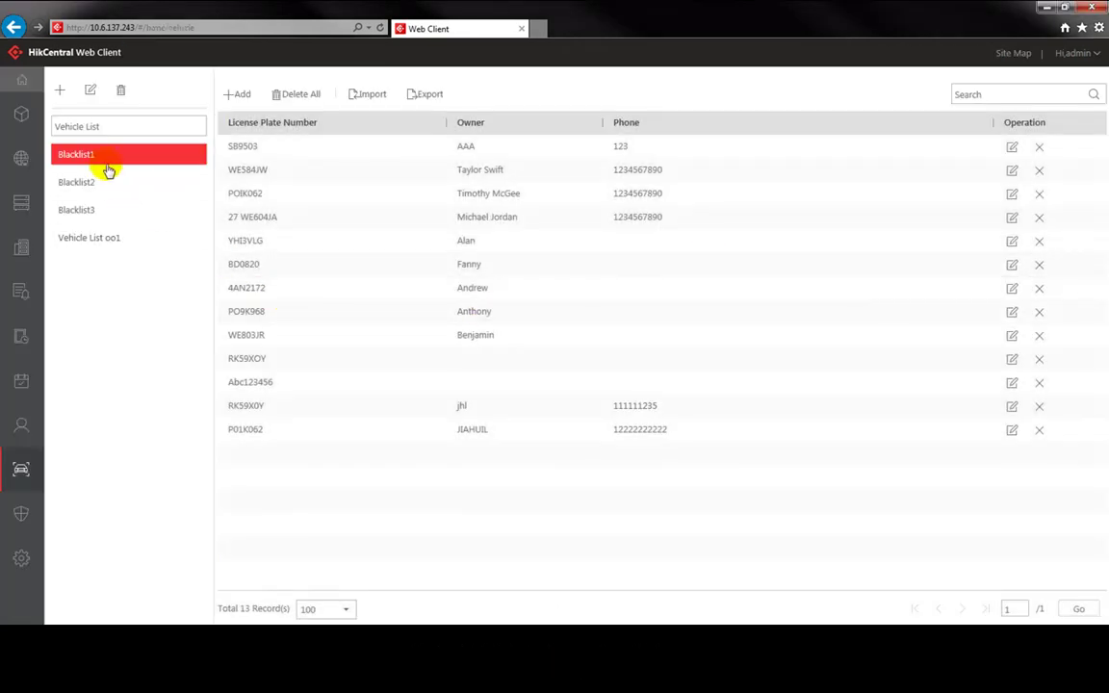
pyautogui.click(86, 211)
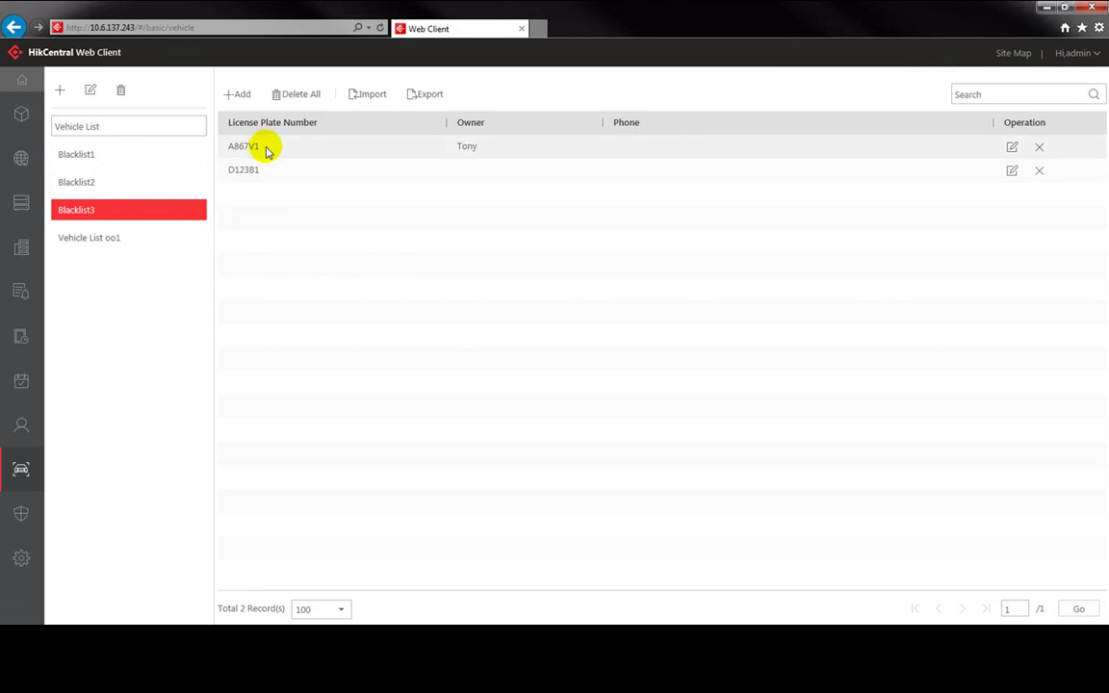
# Step: Start a new Blacklist3 vehicle with license plate F12345 and fill in the owner's name
pyautogui.click(239, 95)
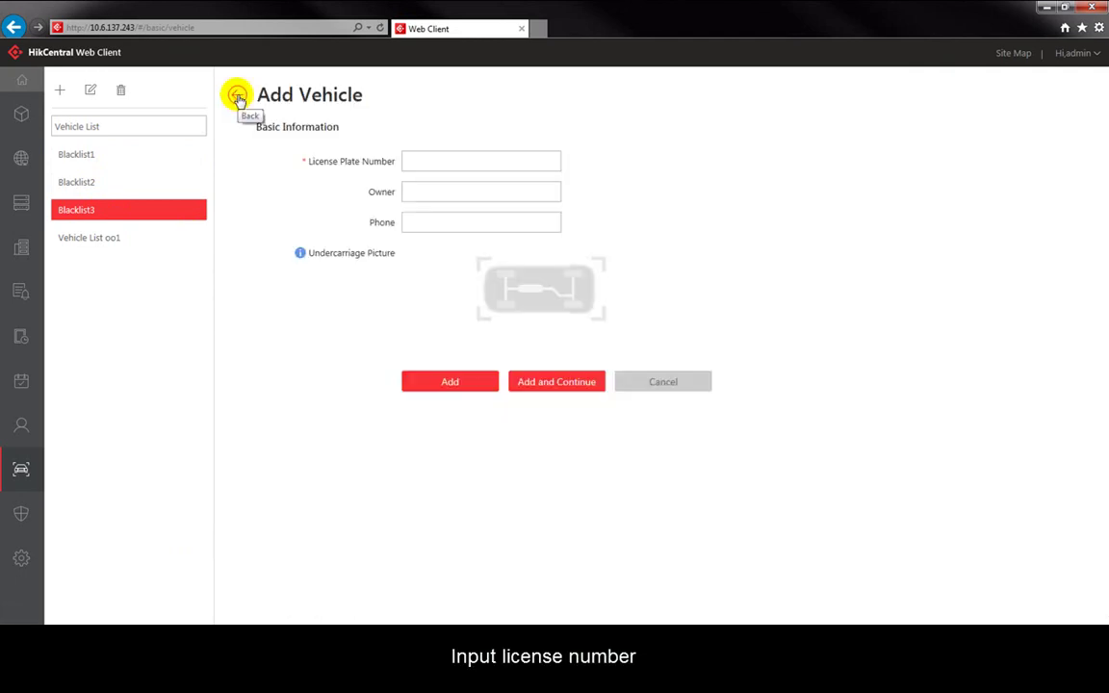
pyautogui.click(420, 161)
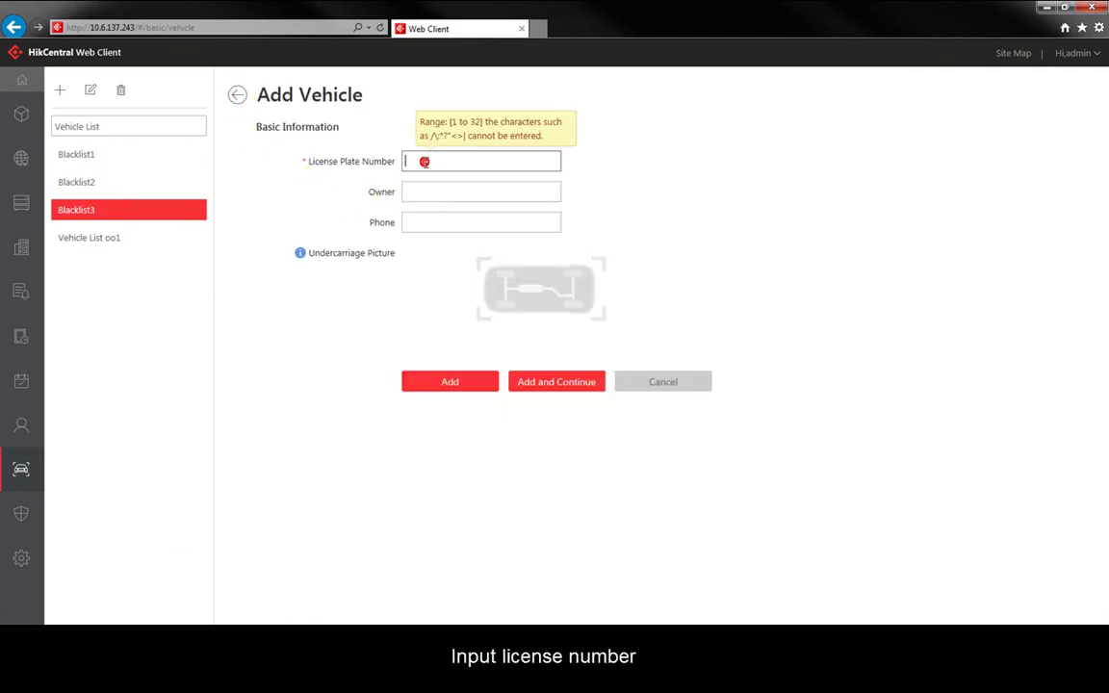
pyautogui.press('Tab')
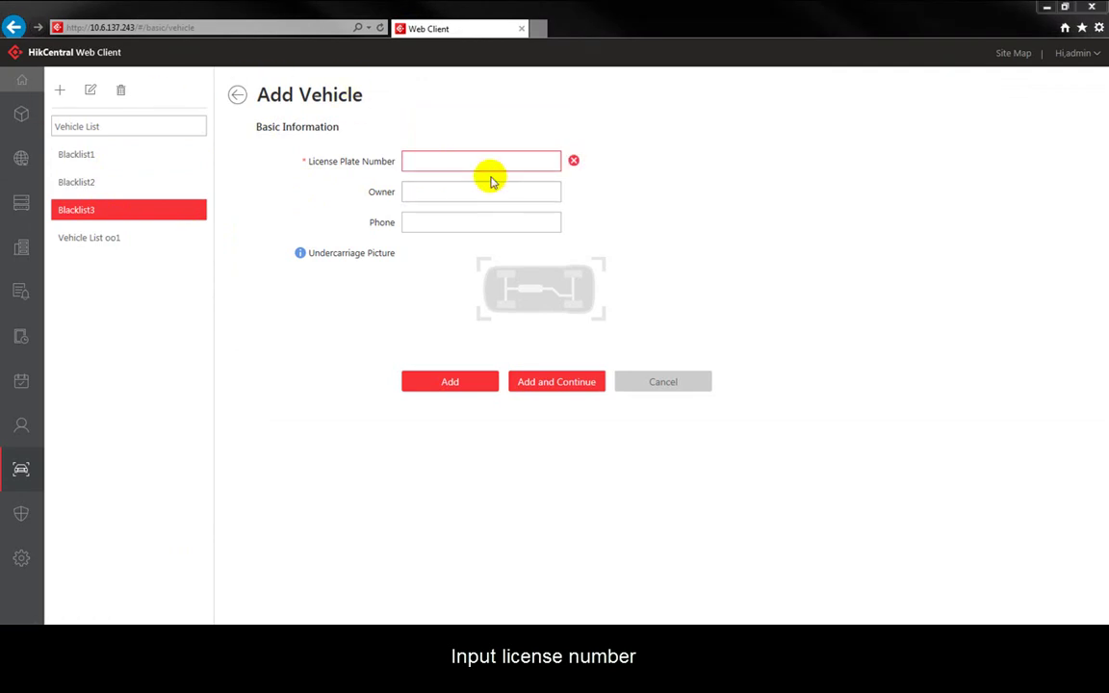
pyautogui.click(448, 161)
pyautogui.write('F12345')
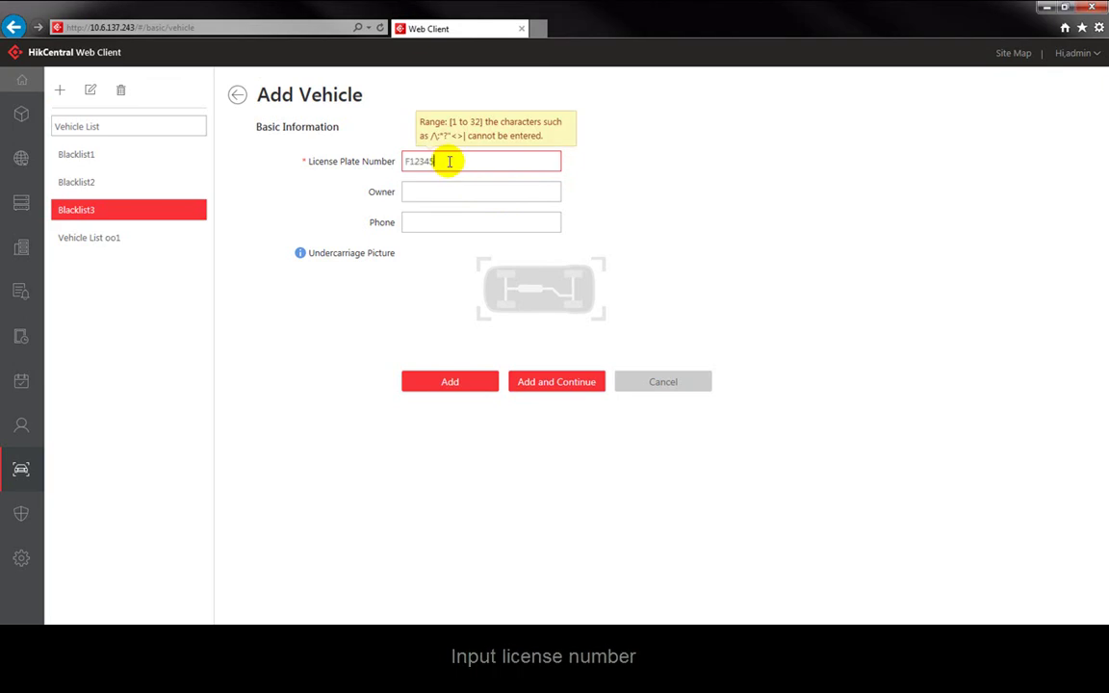
pyautogui.click(441, 191)
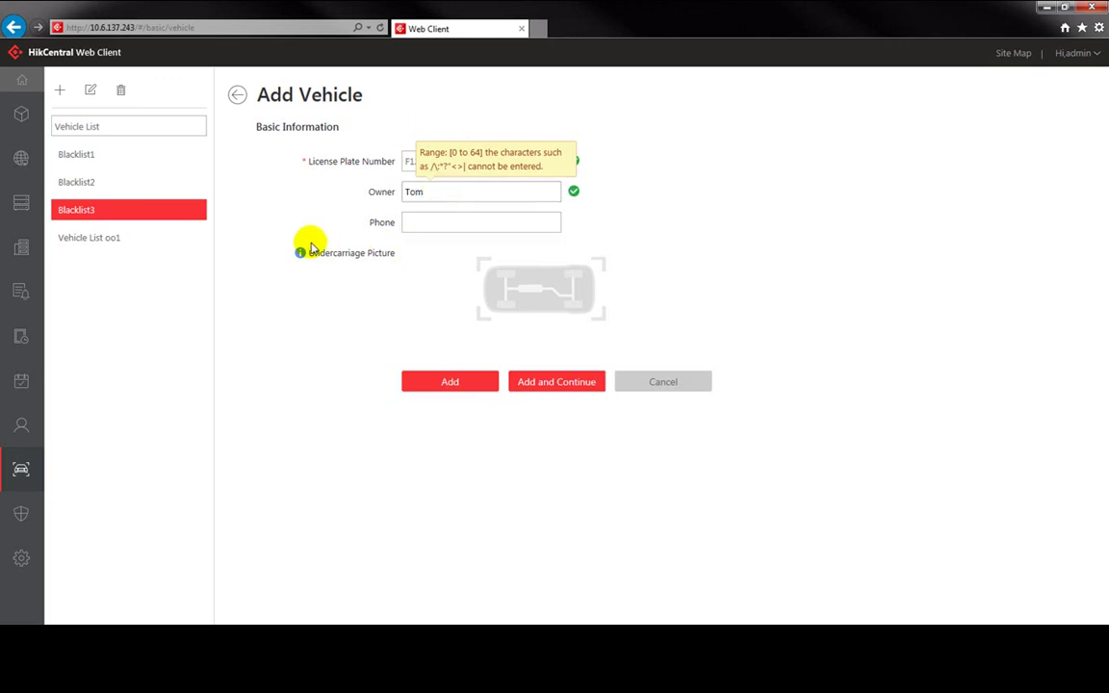
pyautogui.moveTo(421, 270)
pyautogui.click(540, 292)
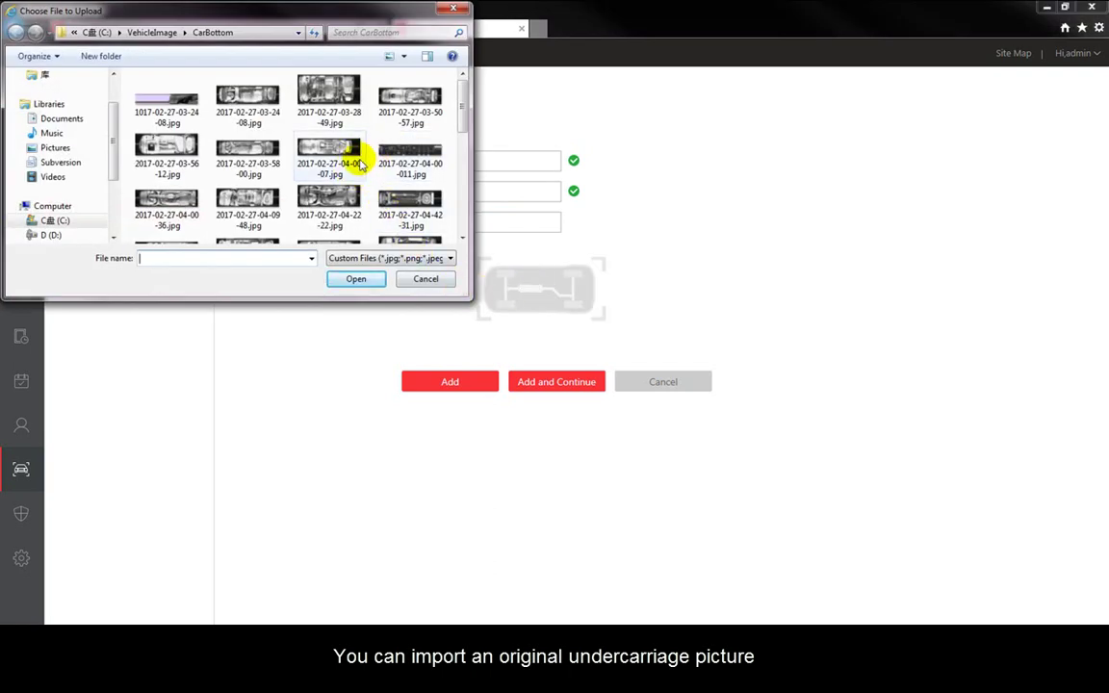
pyautogui.click(247, 155)
pyautogui.click(356, 281)
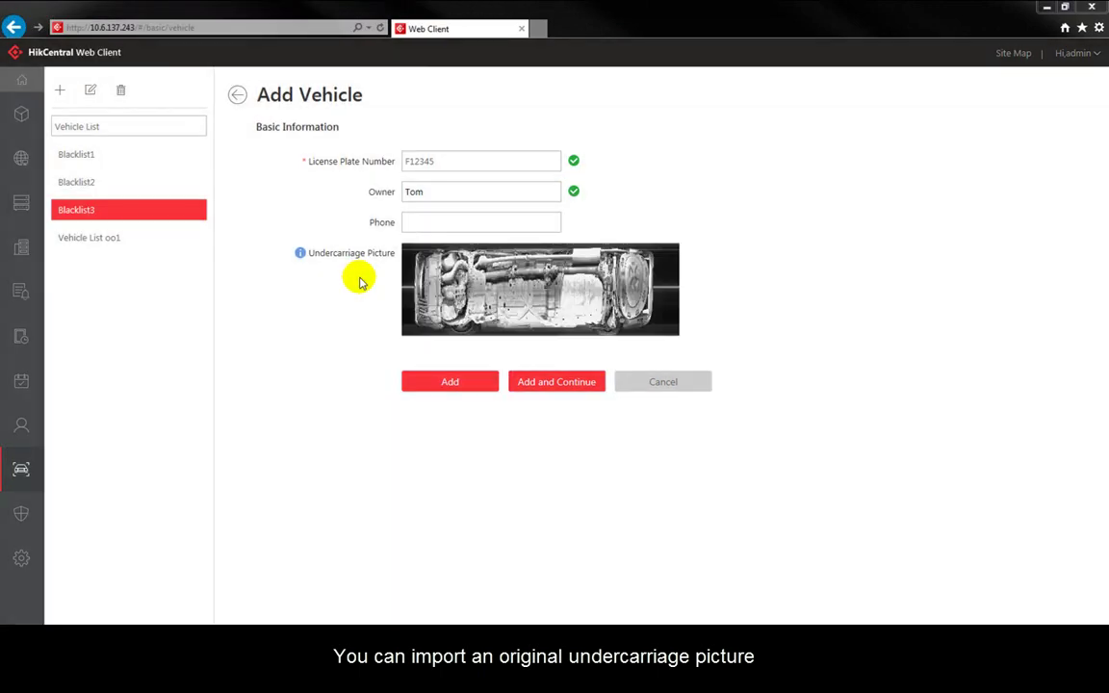
pyautogui.moveTo(464, 306)
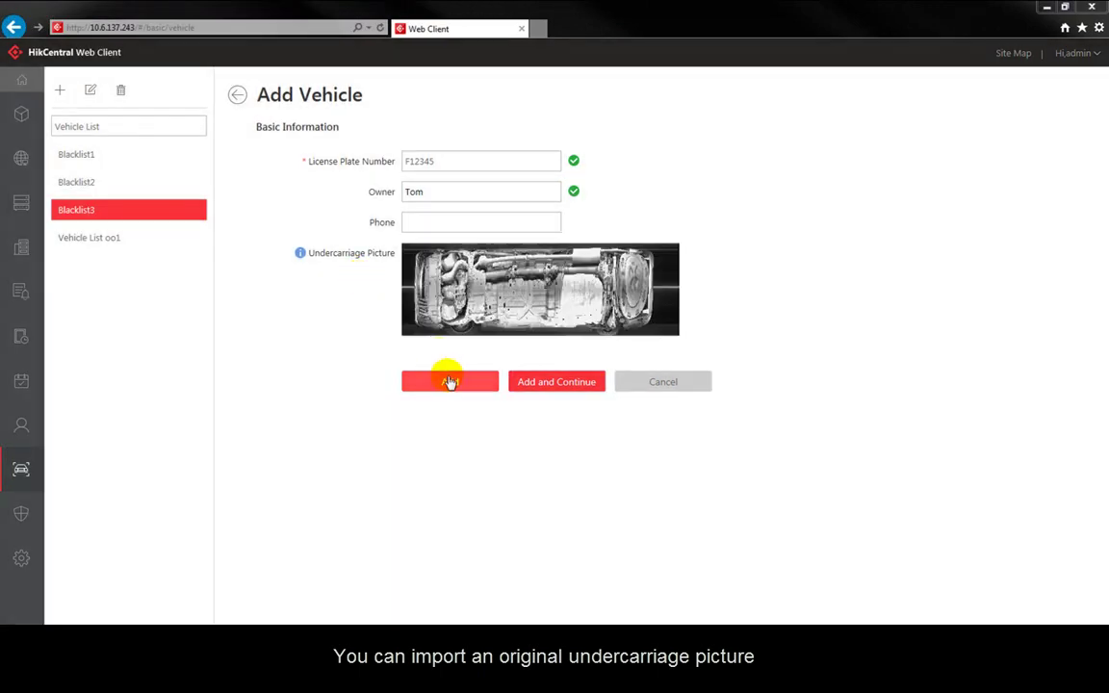
pyautogui.click(450, 382)
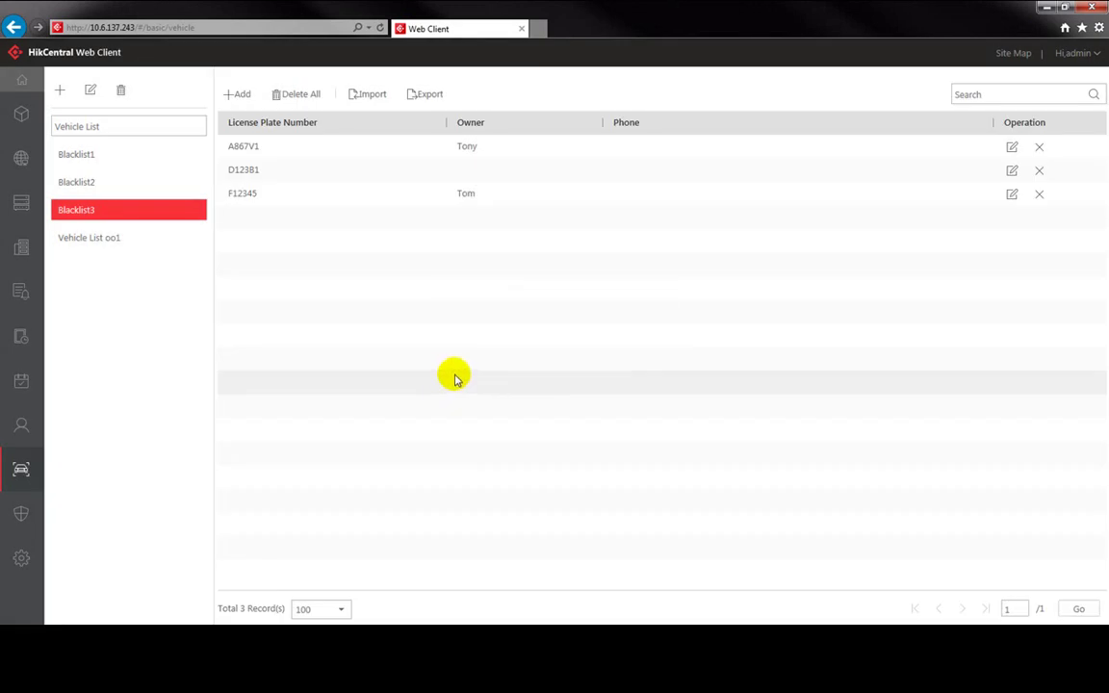
pyautogui.click(25, 83)
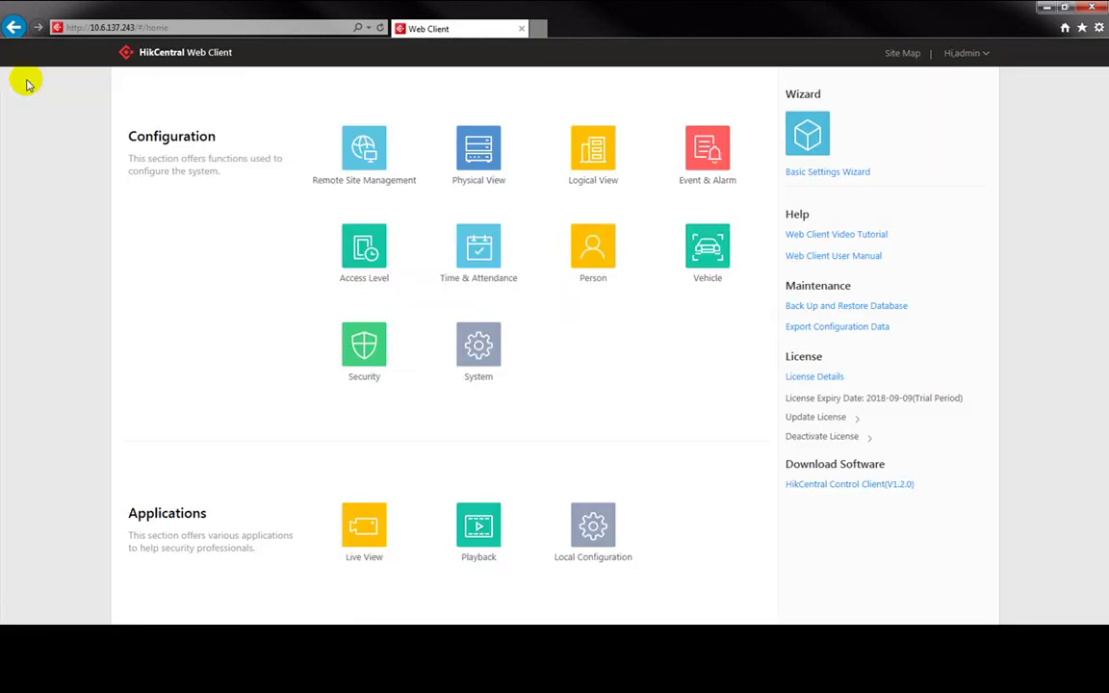
# Step: Create a new alarm with ANPR source test under NVR_9, triggered by Blacklist3 plate matches
pyautogui.click(479, 255)
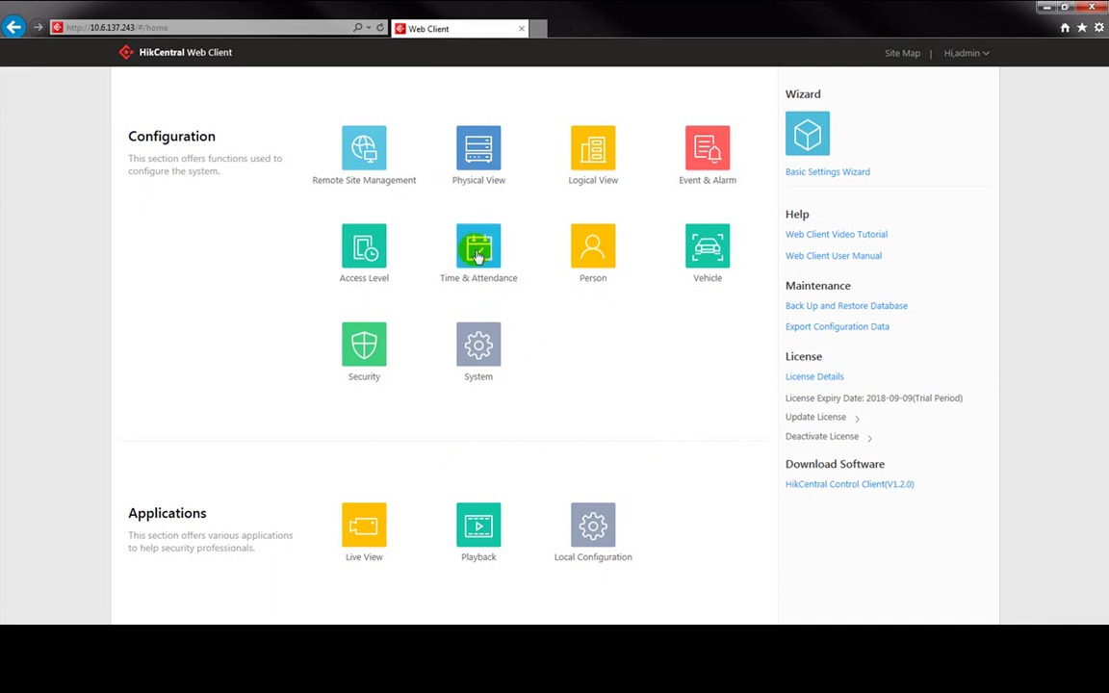
pyautogui.click(710, 158)
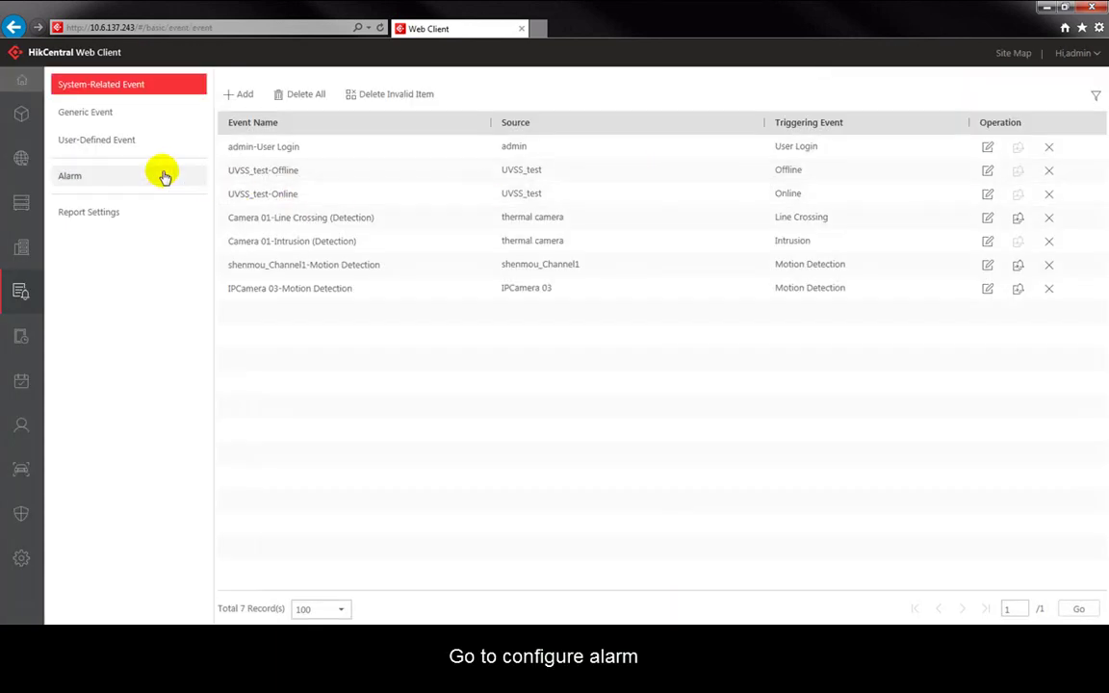
pyautogui.click(164, 176)
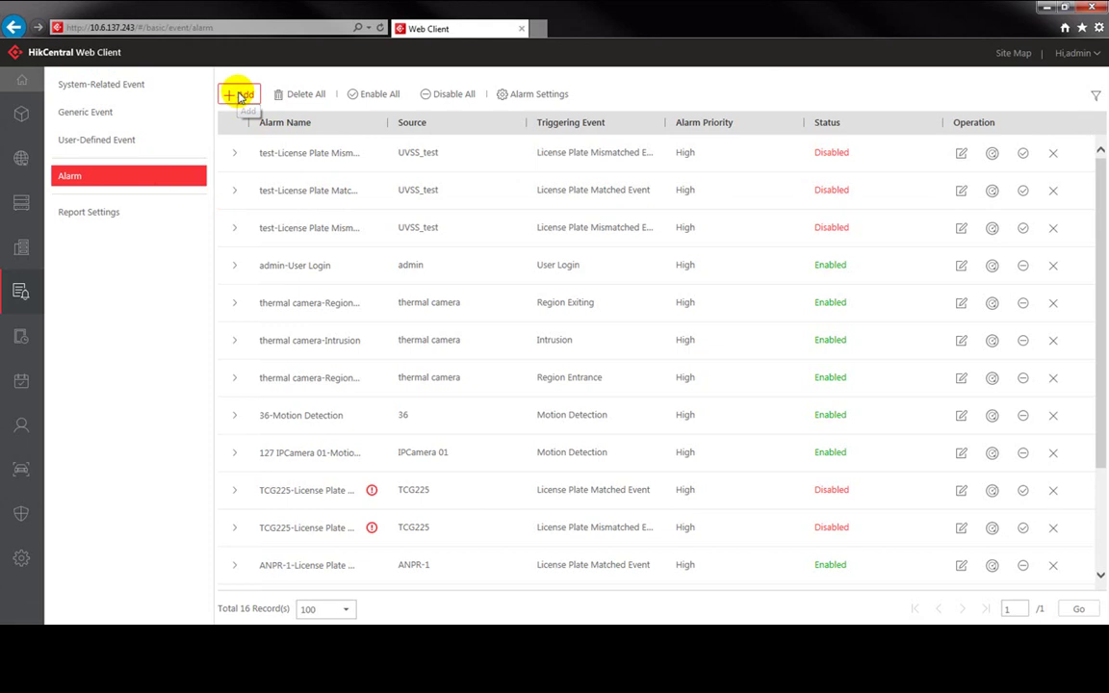
pyautogui.click(240, 96)
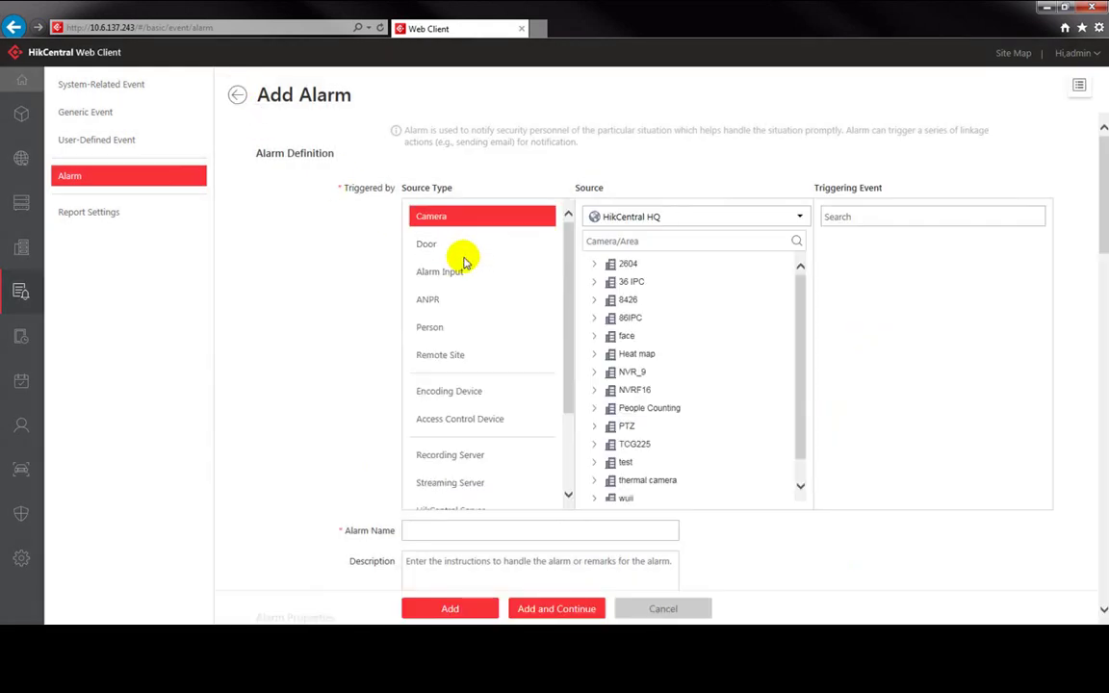
pyautogui.click(429, 300)
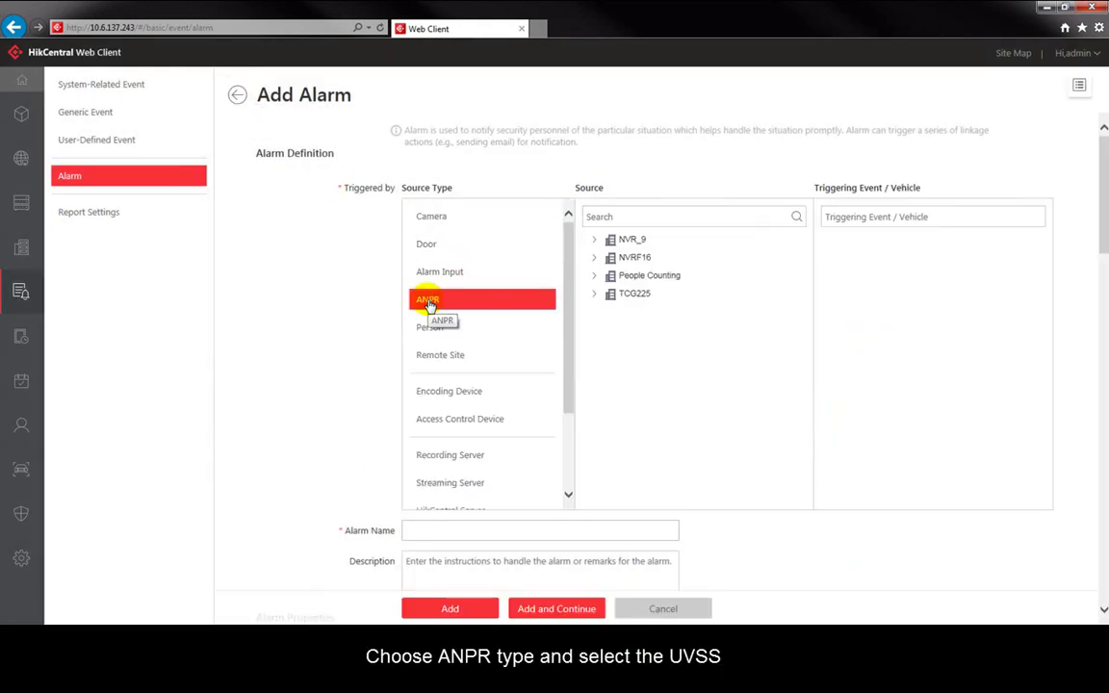
pyautogui.click(595, 241)
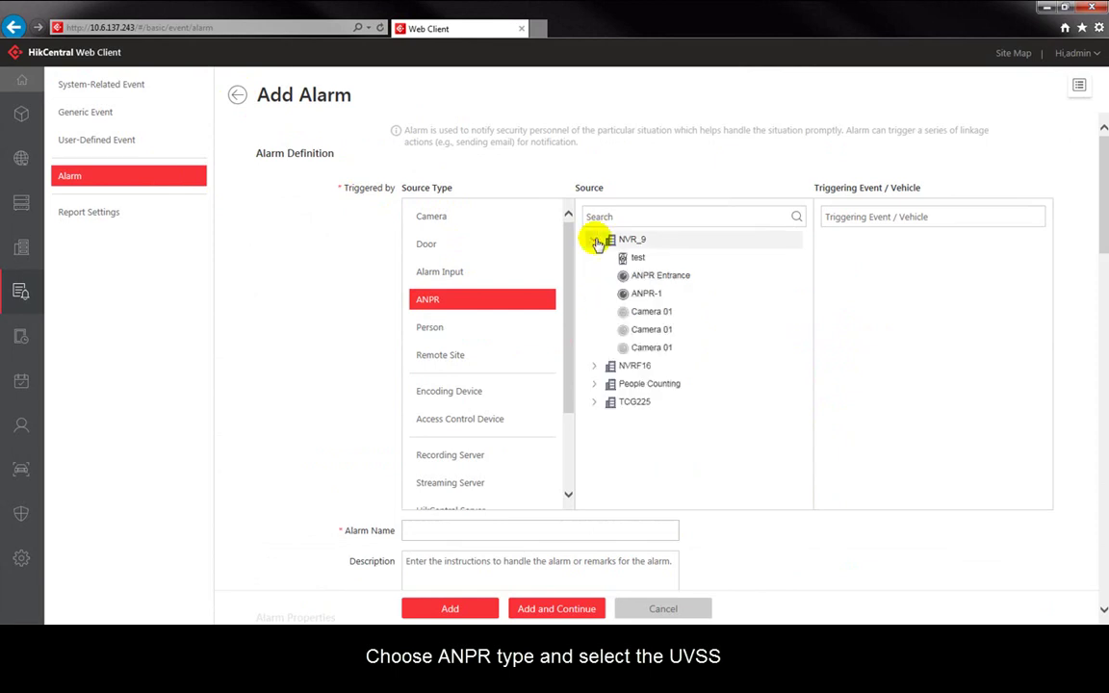
pyautogui.click(637, 259)
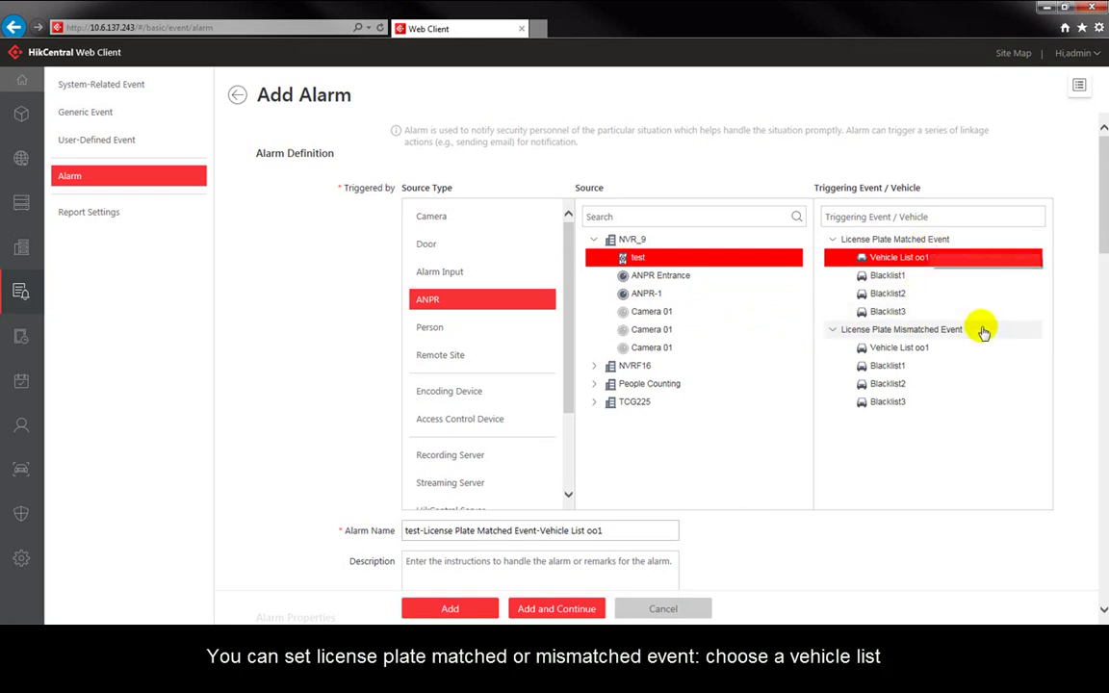
pyautogui.click(898, 313)
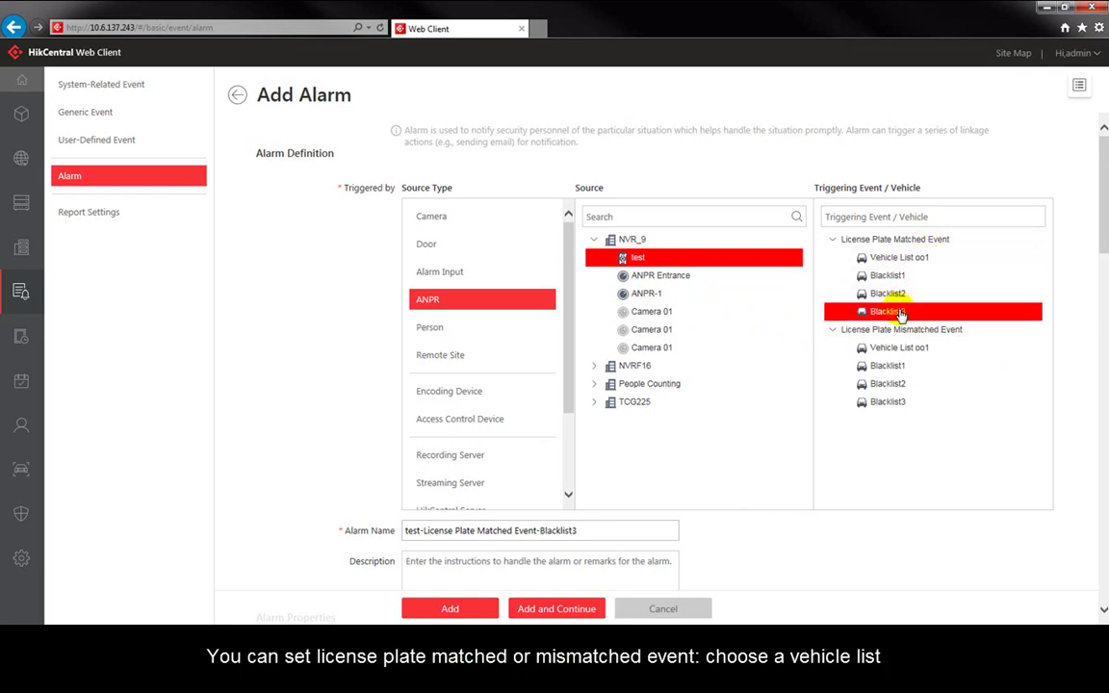
# Step: Set Park as the alarm's related map under Additional Settings
pyautogui.scroll(-3, 339, 349)
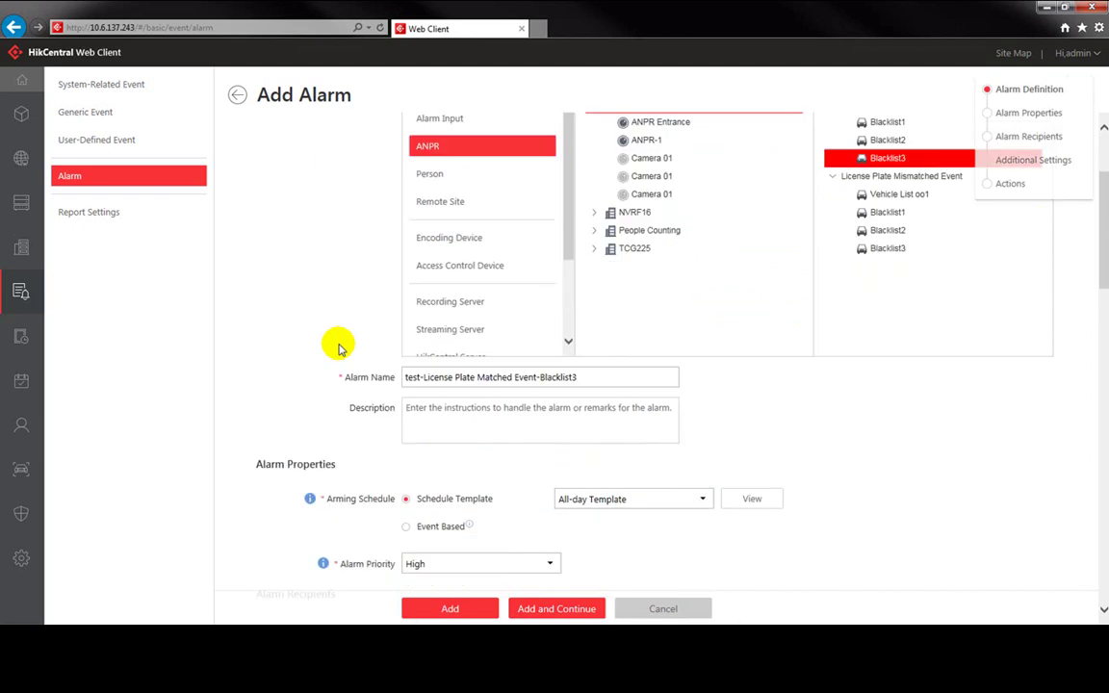
pyautogui.scroll(-5, 339, 348)
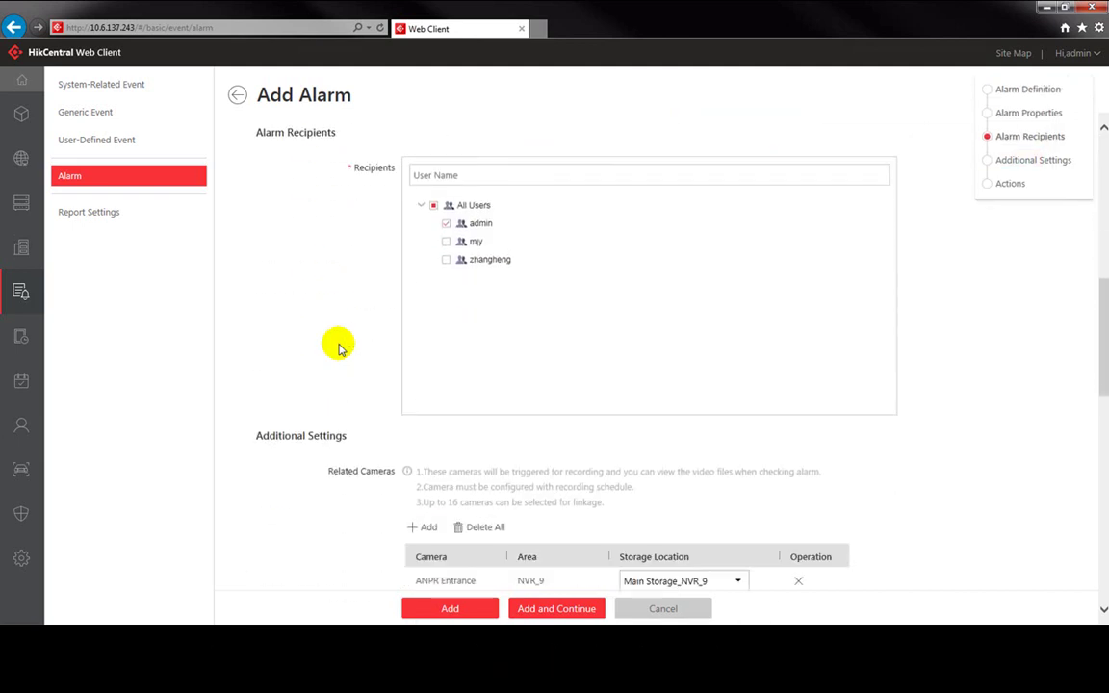
pyautogui.scroll(-1, 339, 349)
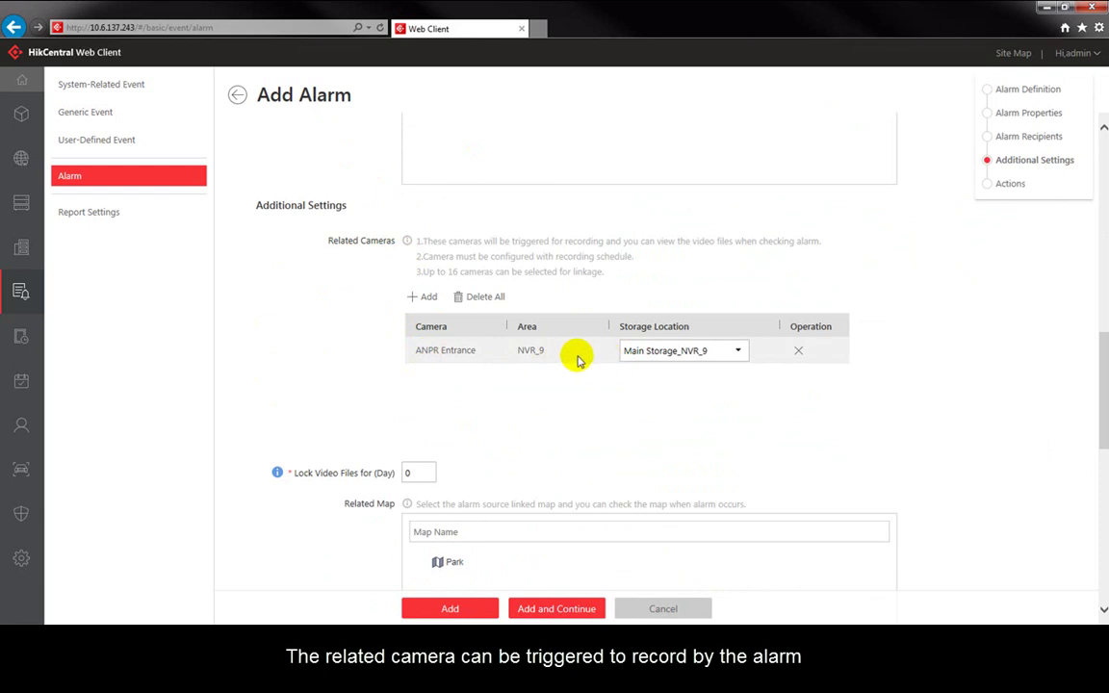
pyautogui.scroll(-2, 569, 380)
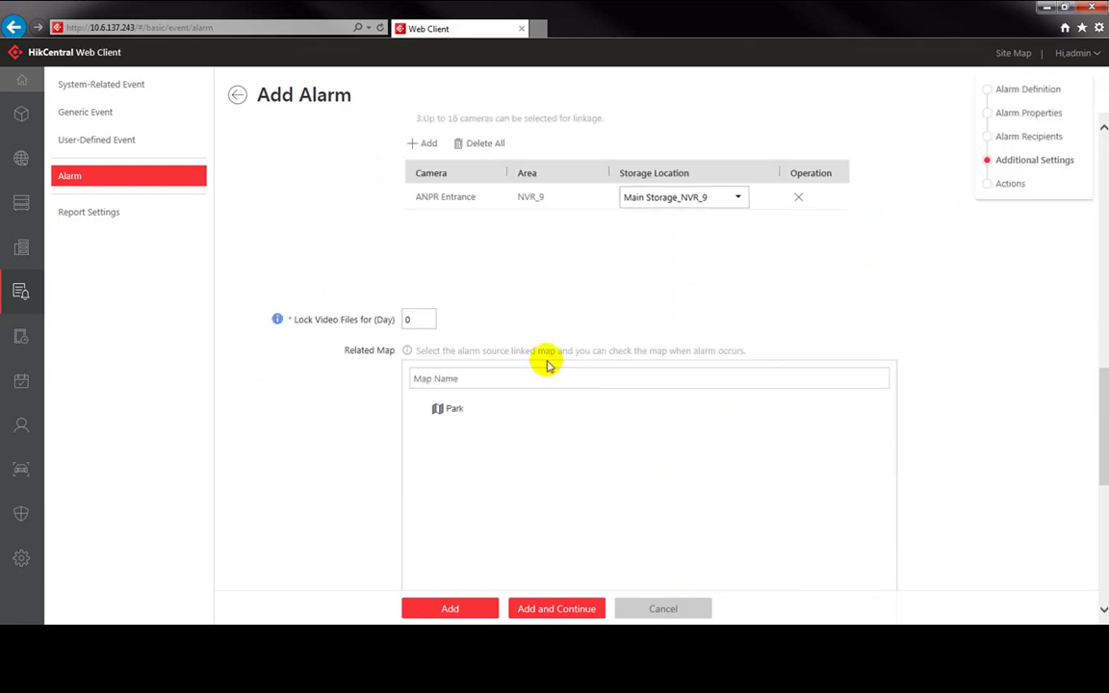
pyautogui.click(450, 416)
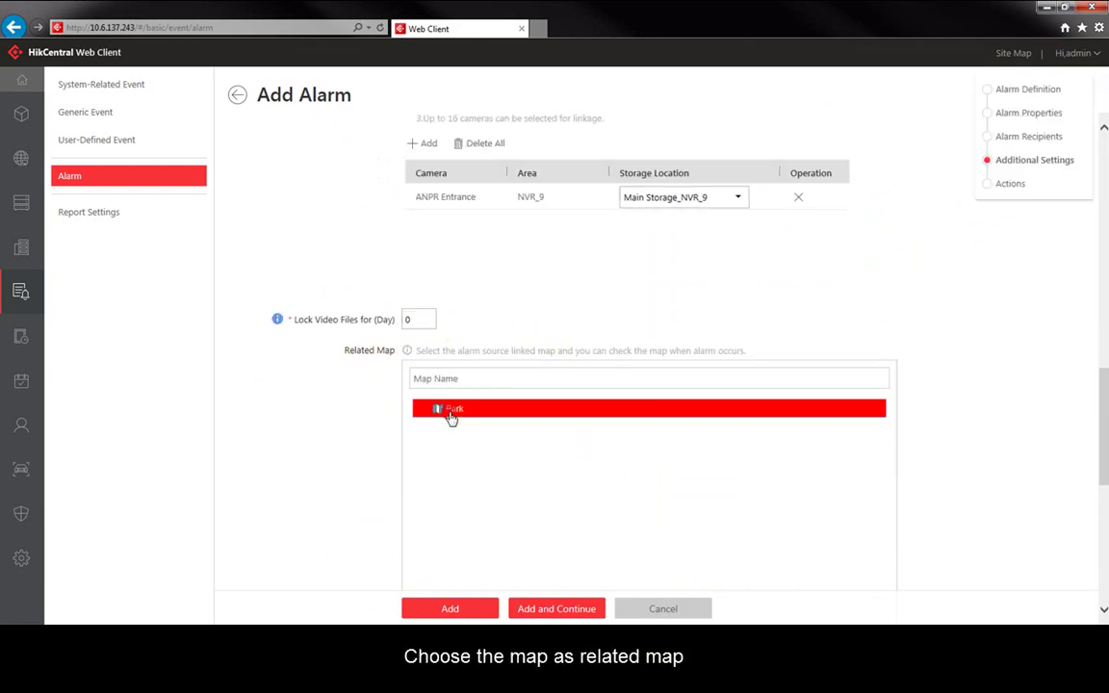
pyautogui.scroll(-5, 372, 398)
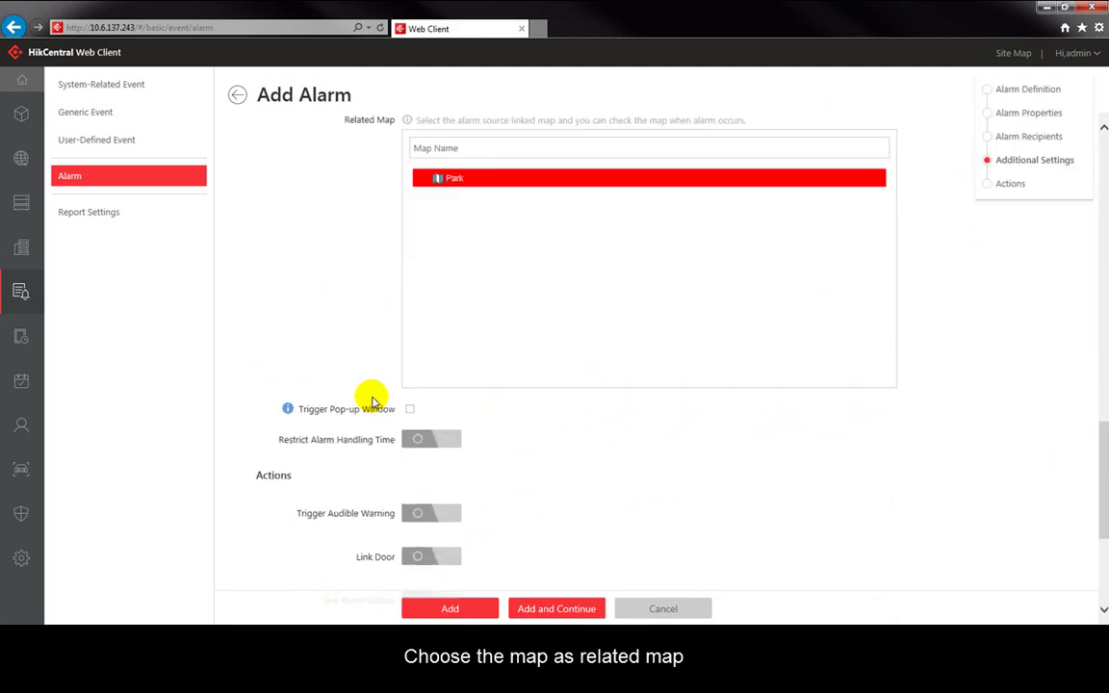
pyautogui.scroll(-2, 372, 398)
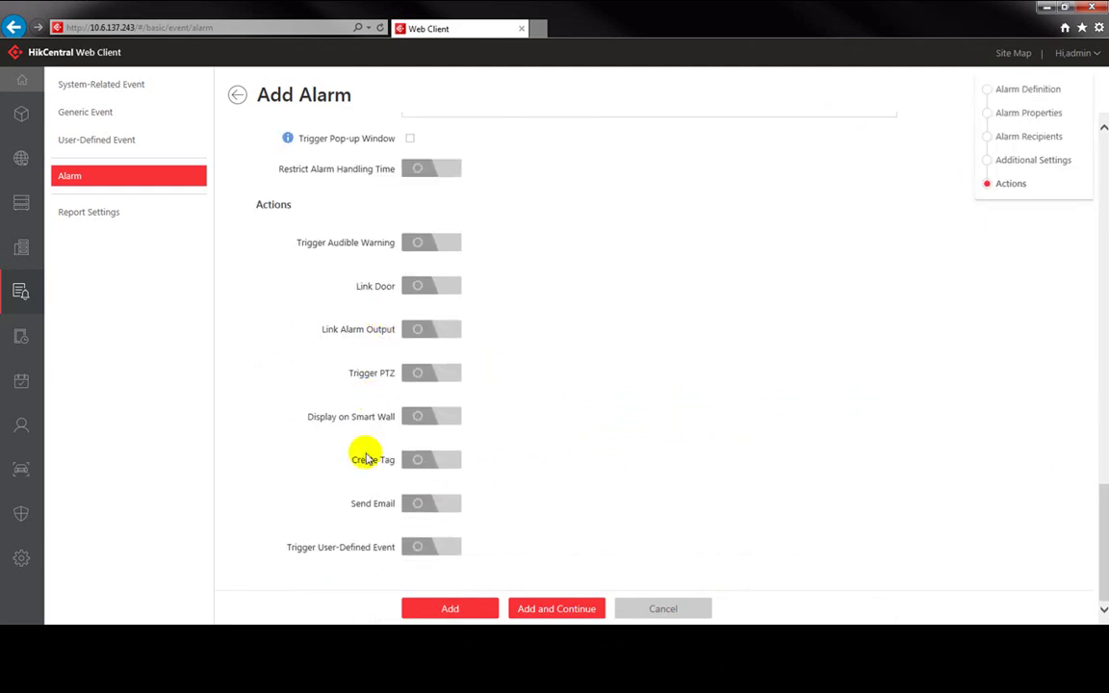
# Step: Save the Blacklist3 plate-match alarm, bringing the alarm list to 17 records
pyautogui.click(450, 609)
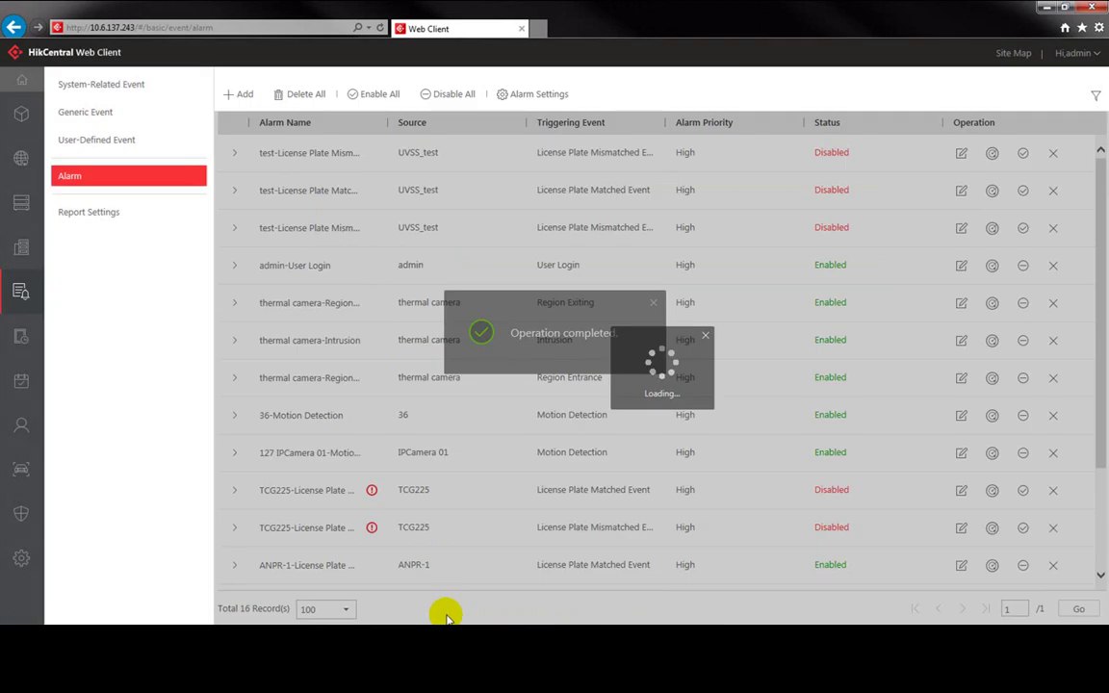
pyautogui.scroll(-3, 405, 419)
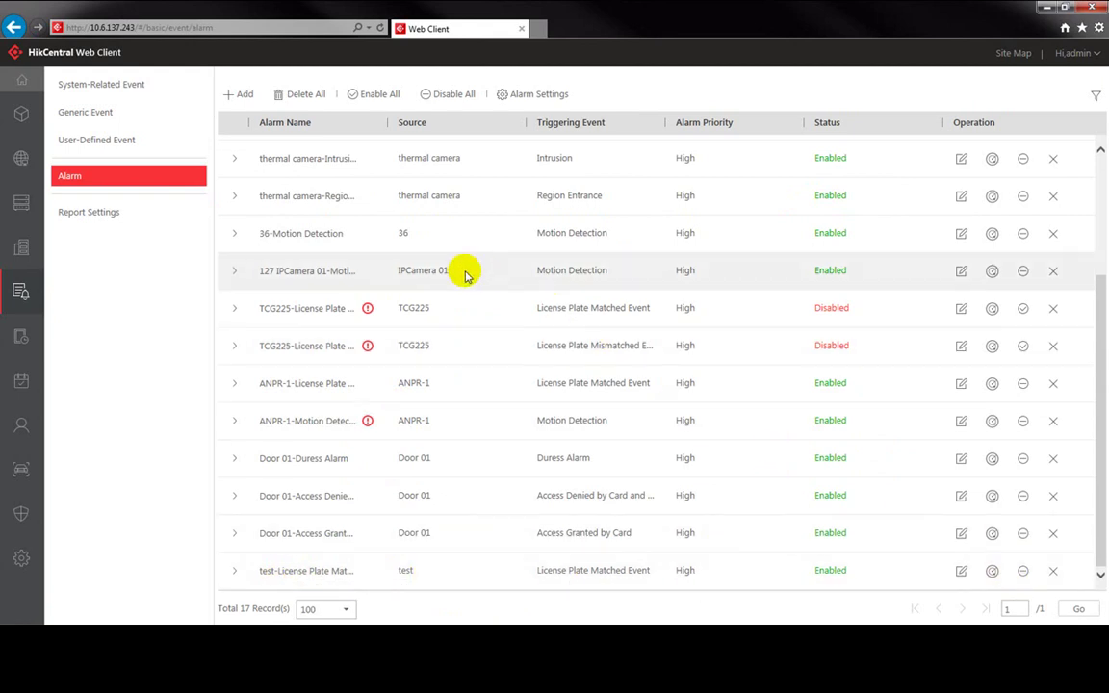
pyautogui.click(24, 81)
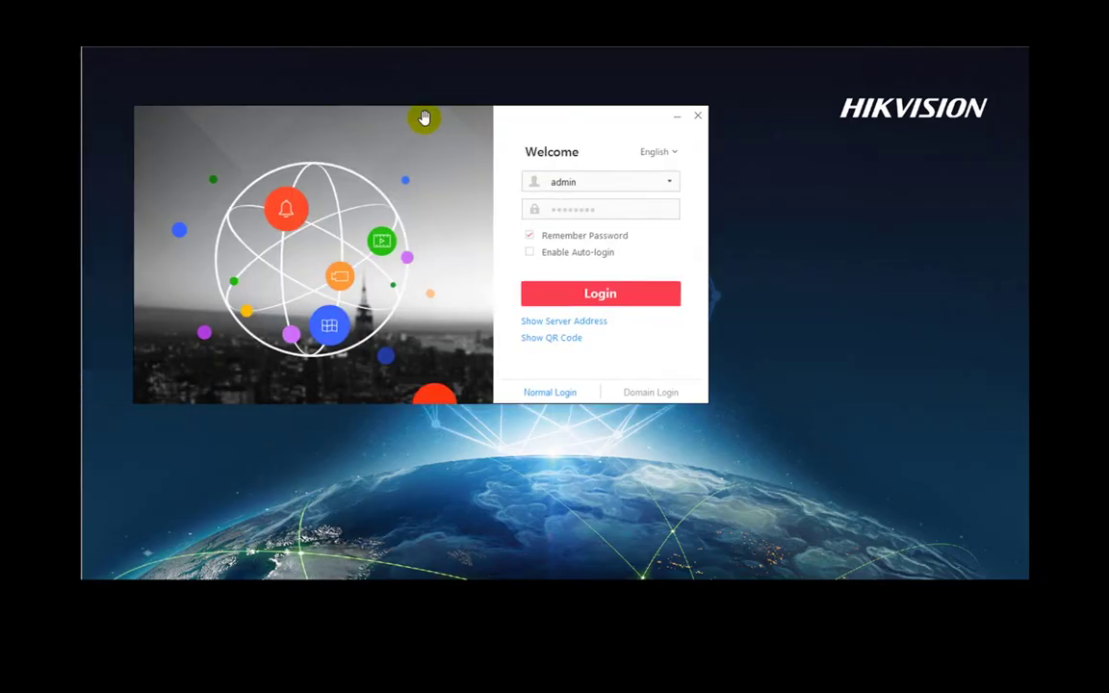
# Step: Log in to Control Client, maximize it and open the Monitoring module
pyautogui.click(602, 292)
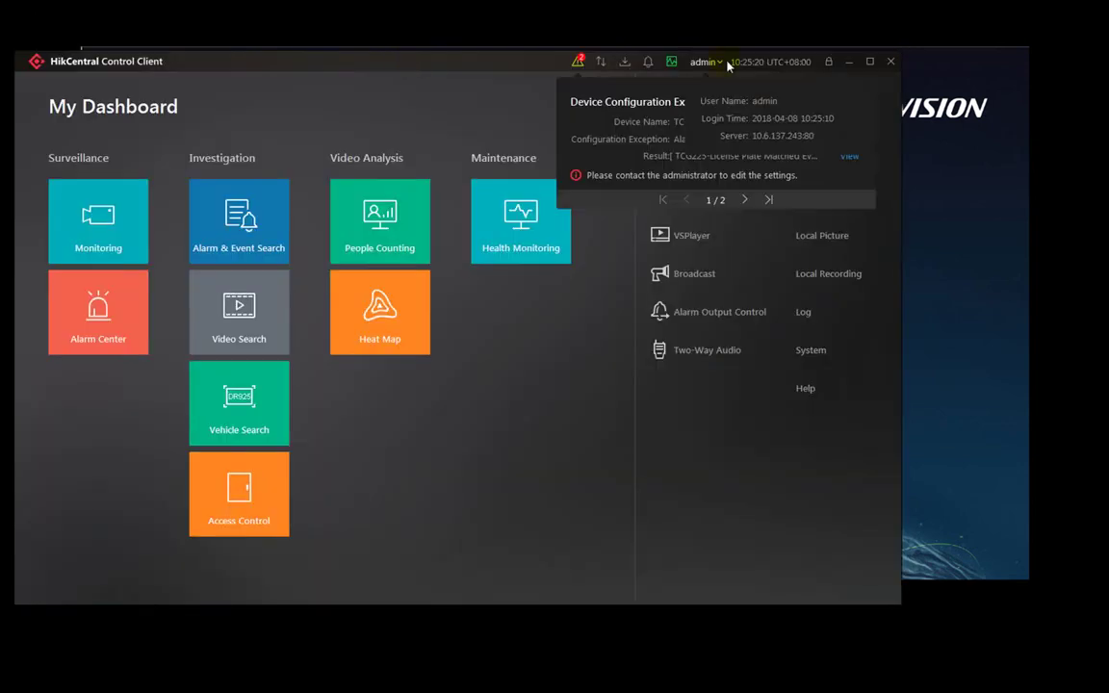
pyautogui.click(875, 66)
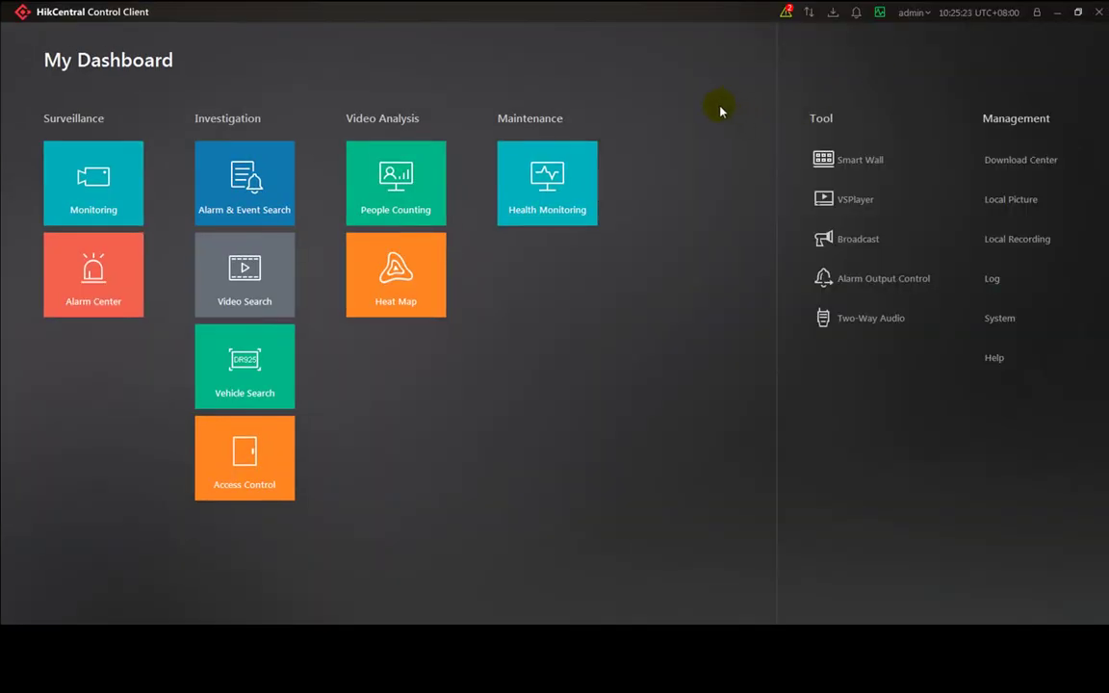
pyautogui.click(78, 179)
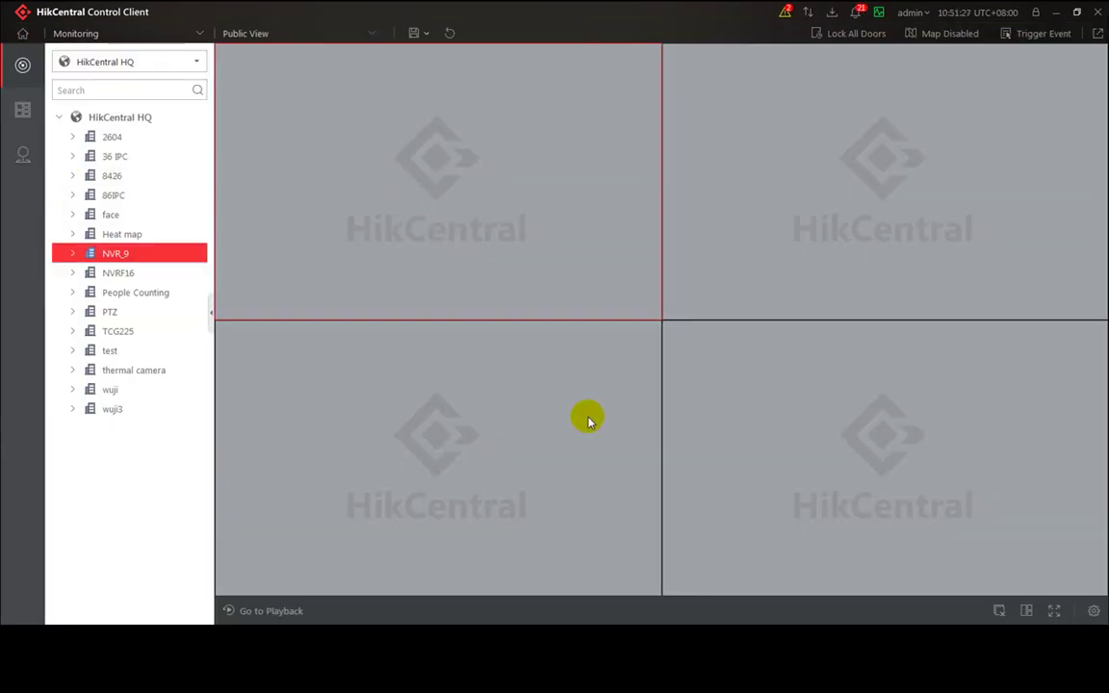
# Step: Start live view of the test UVSS from NVR_9 in the top-left window
pyautogui.click(73, 254)
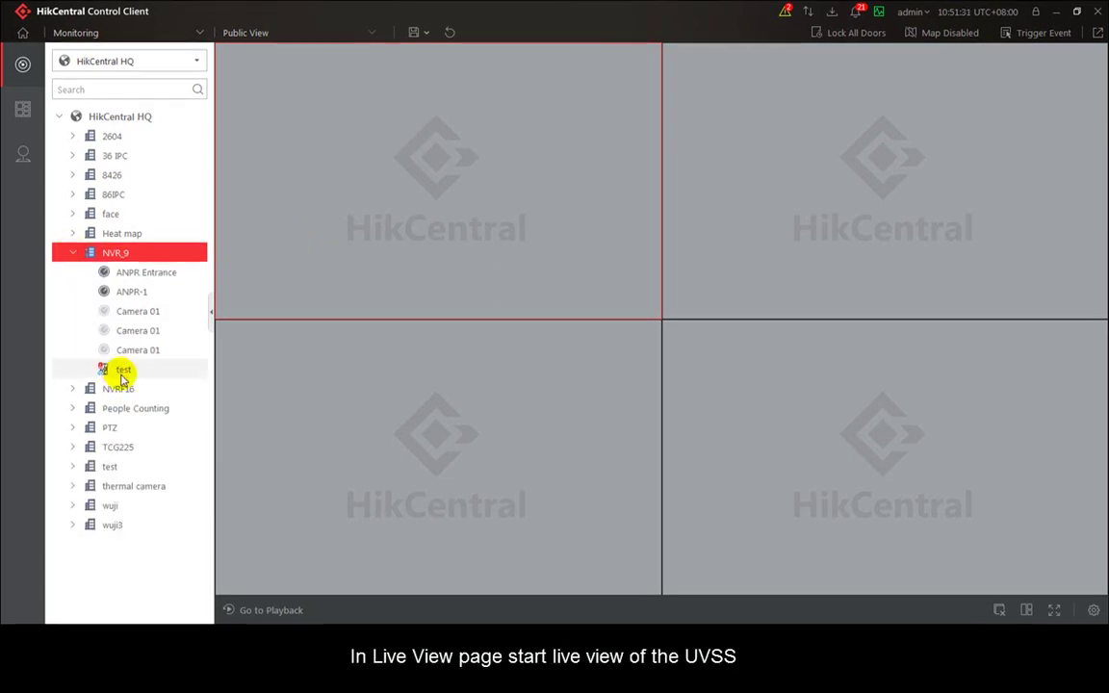
pyautogui.moveTo(123, 378); pyautogui.dragTo(142, 352)
pyautogui.moveTo(378, 220); pyautogui.dragTo(378, 219)
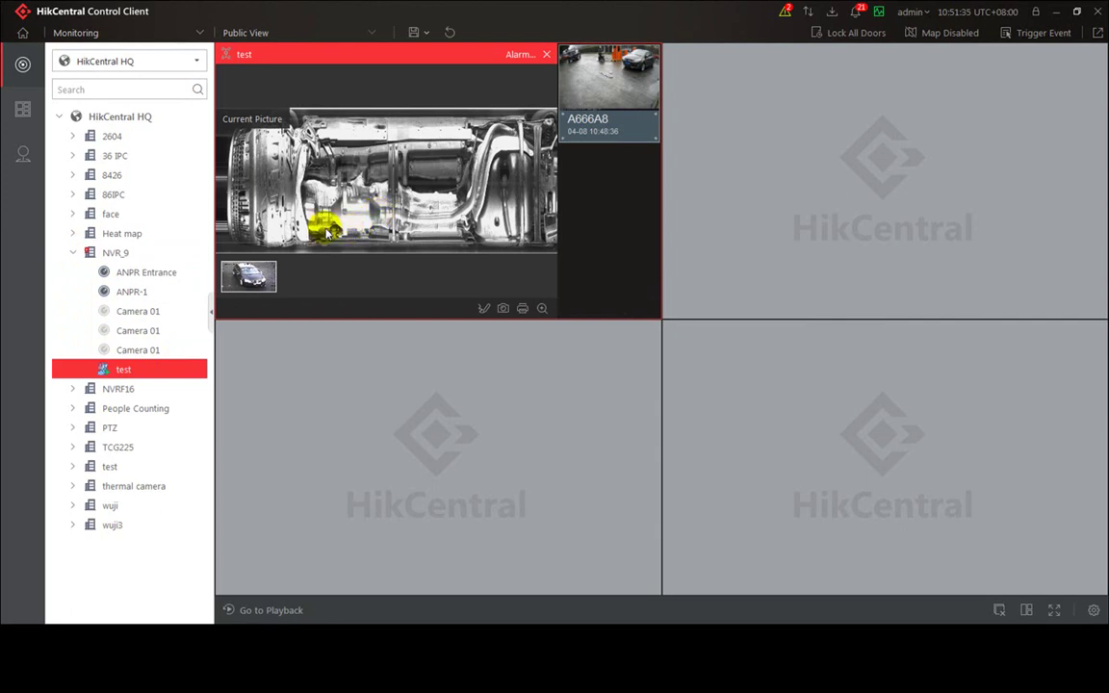
# Step: Restore the undercarriage picture to full view, then mark and save a suspicious area on it
pyautogui.click(248, 277)
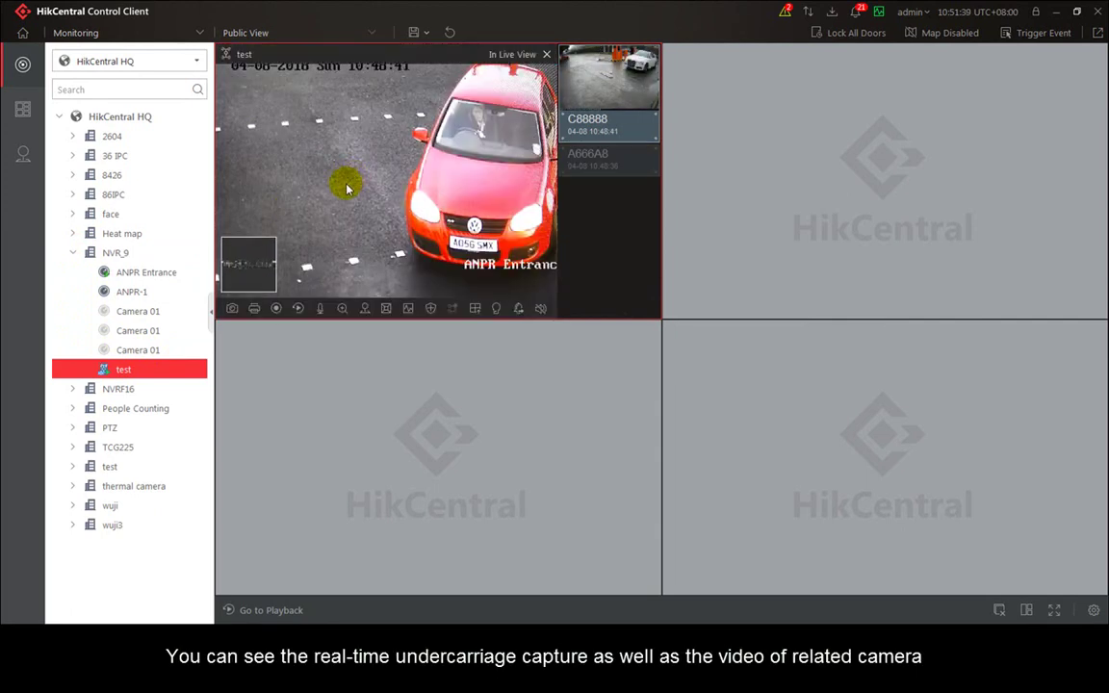
pyautogui.moveTo(251, 261)
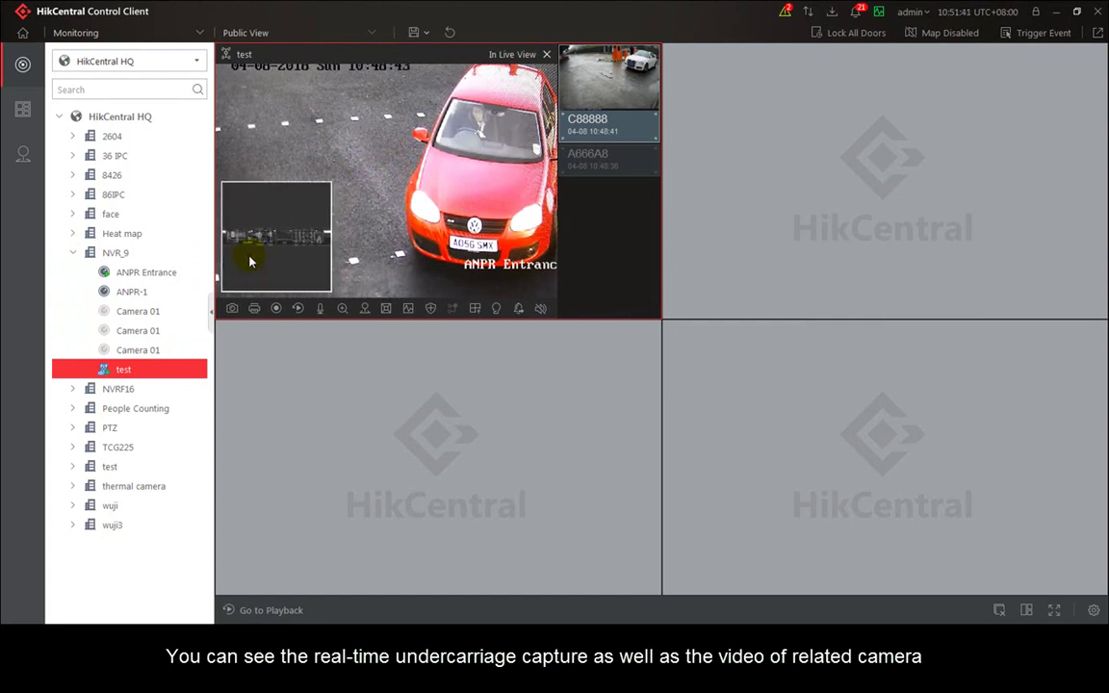
pyautogui.click(250, 261)
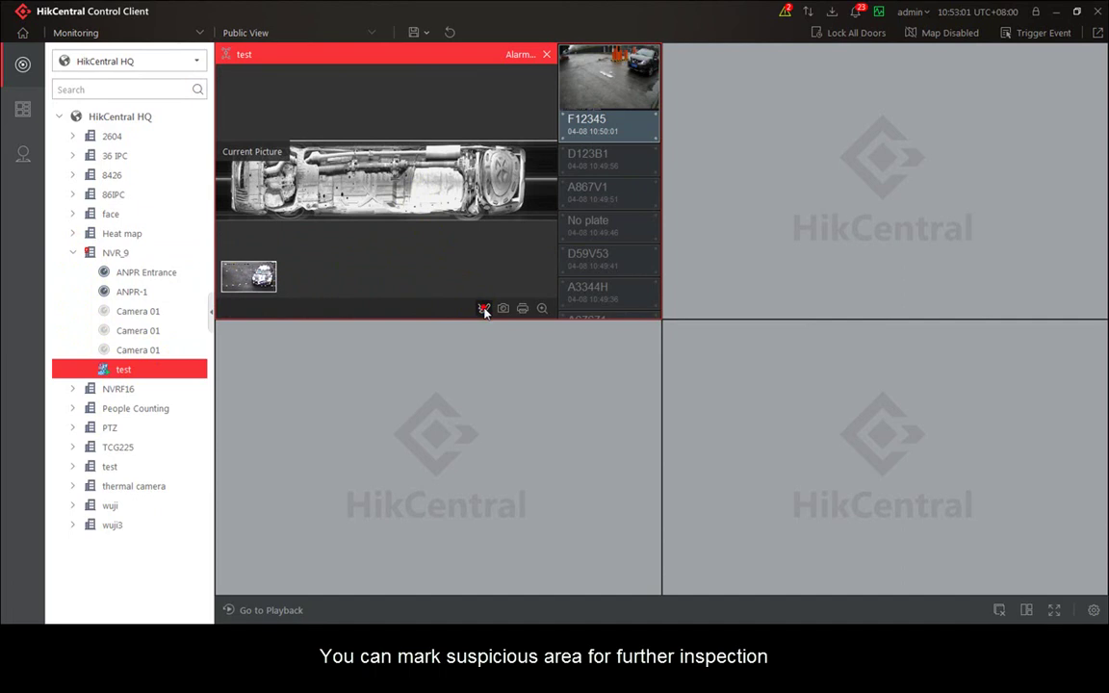
pyautogui.click(483, 308)
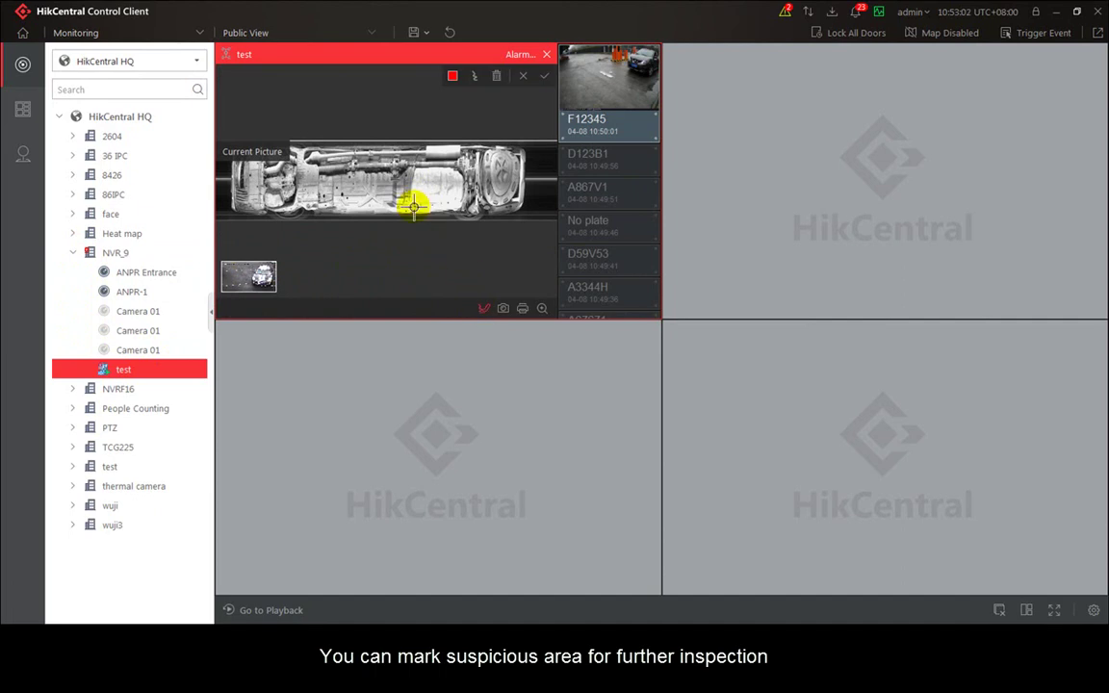
pyautogui.click(545, 77)
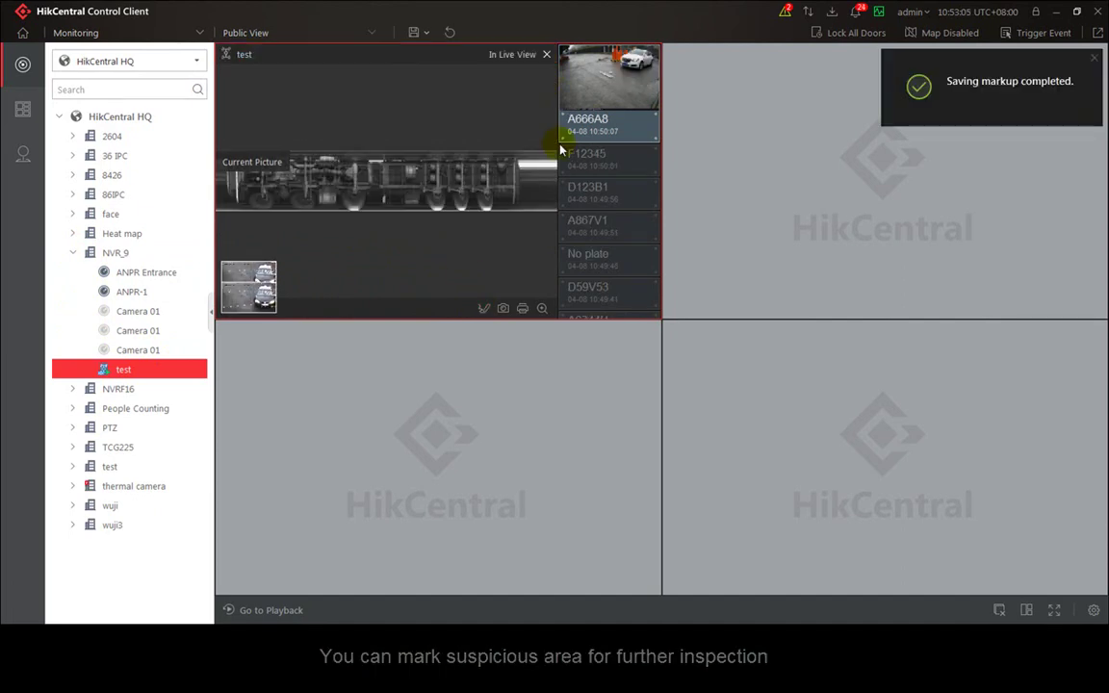
pyautogui.moveTo(597, 101)
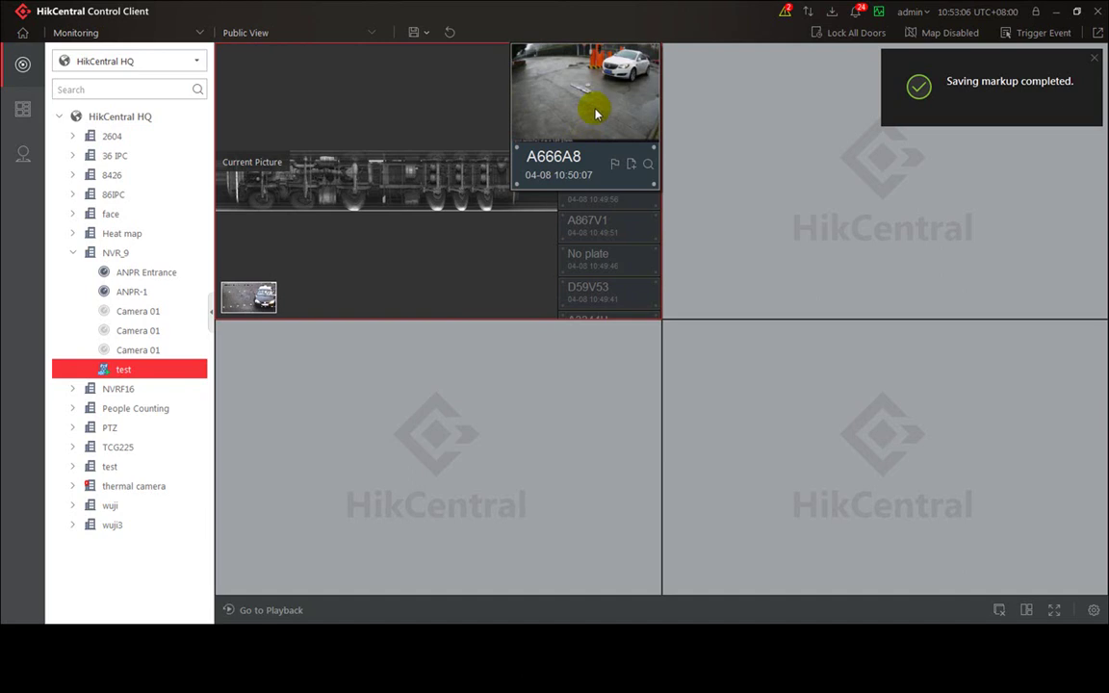
pyautogui.click(632, 166)
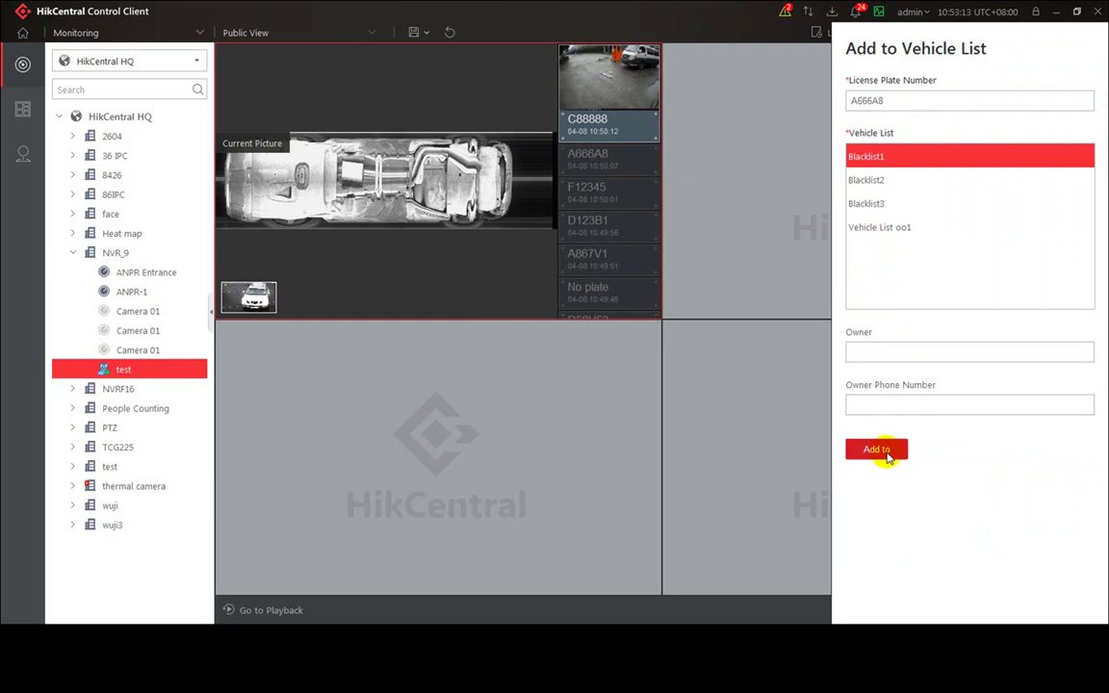
pyautogui.click(887, 450)
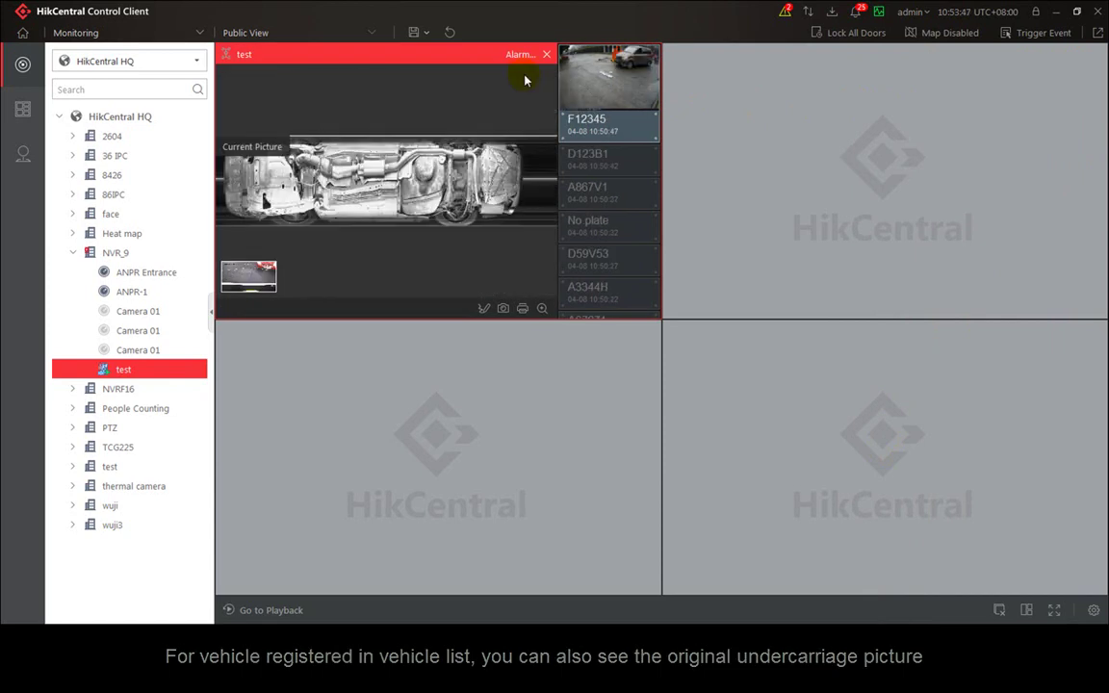
pyautogui.moveTo(626, 126)
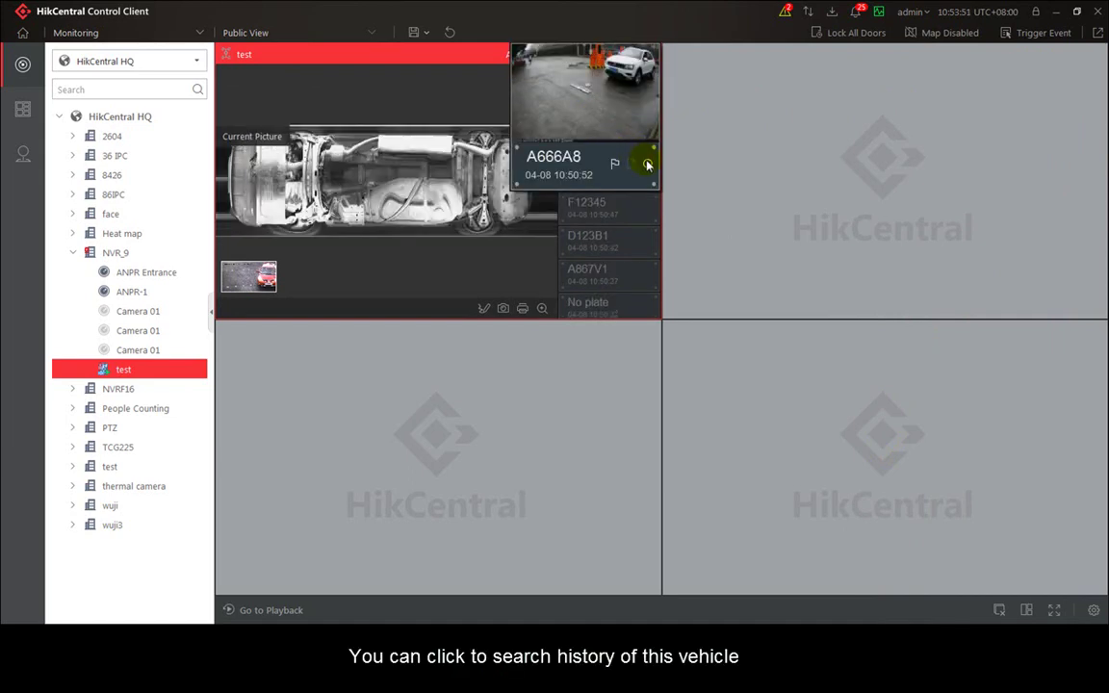
pyautogui.click(647, 163)
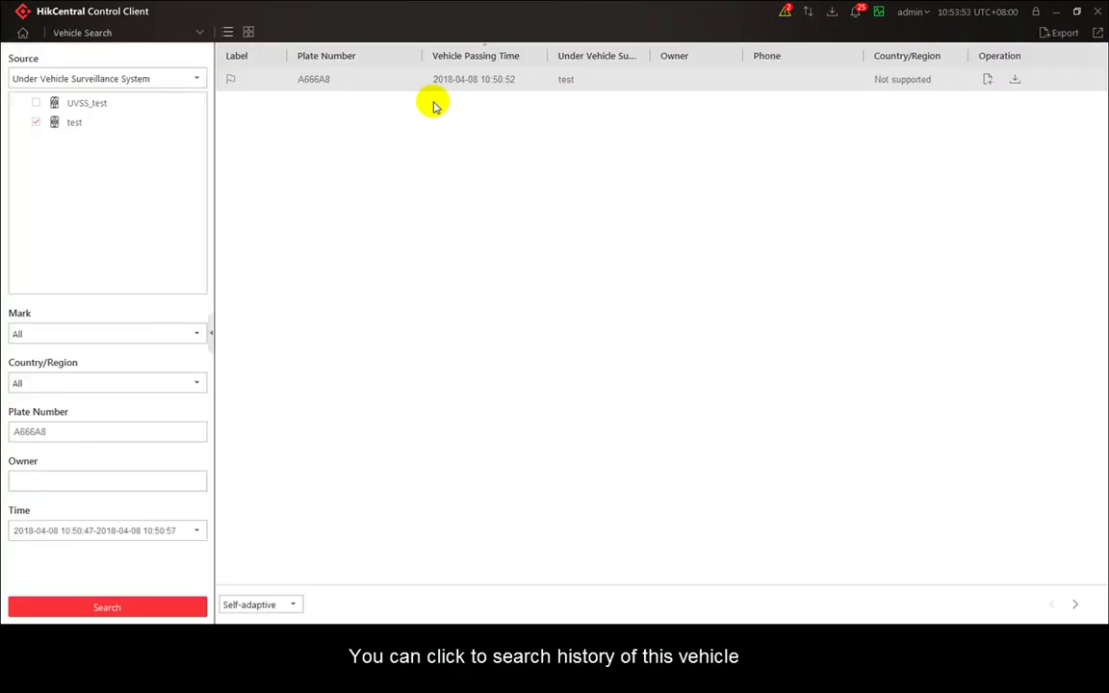